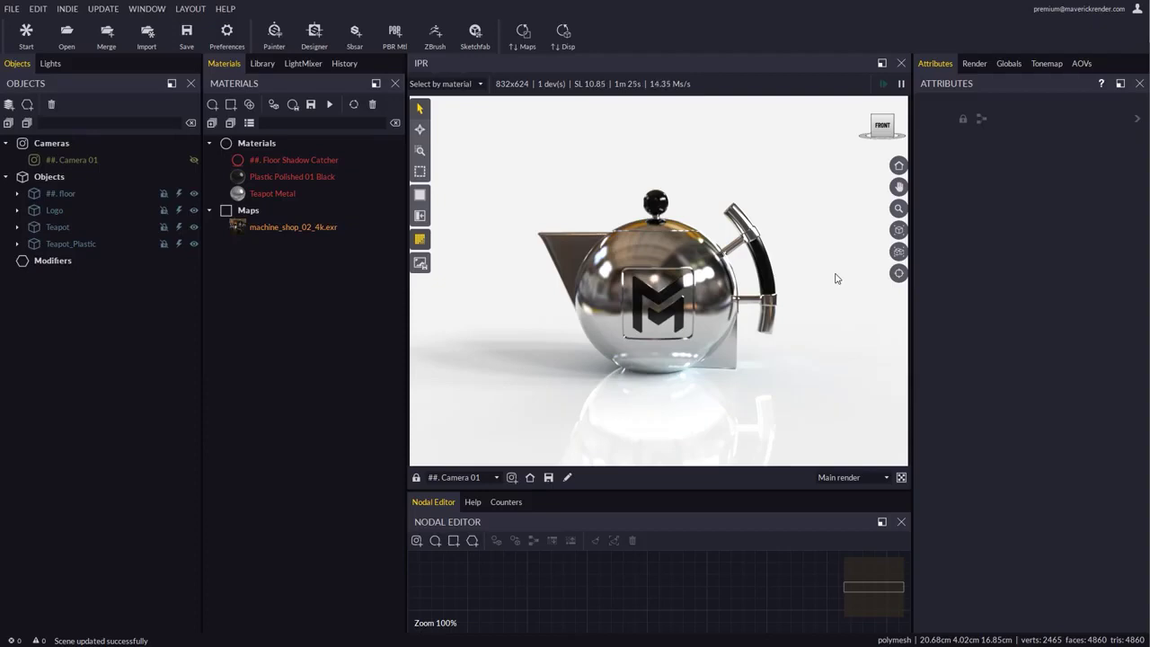
Step: Check the Logo and Teapot Metal render set IDs under Extra, then view the render settings
left_click(50, 210)
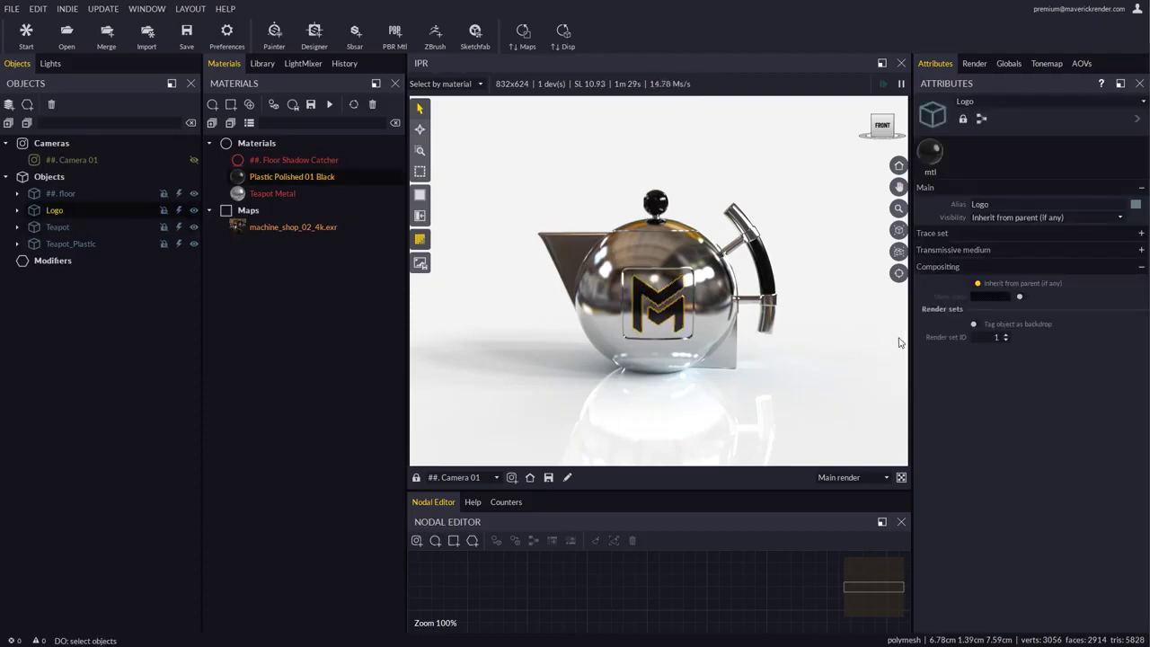
left_click(289, 194)
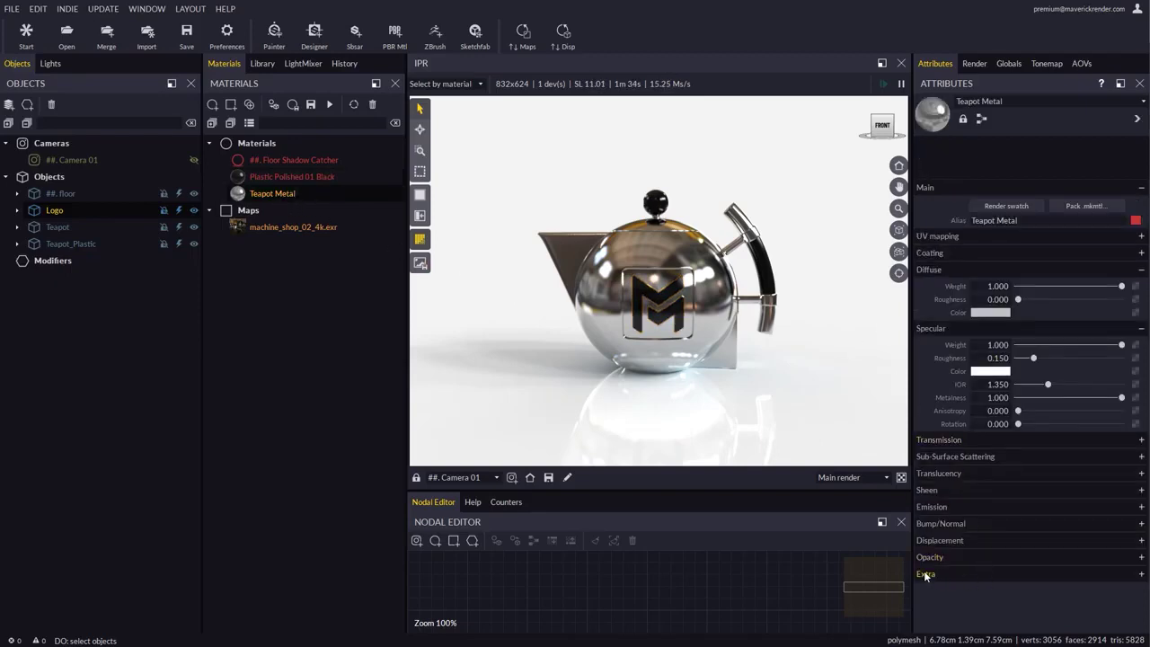
left_click(926, 574)
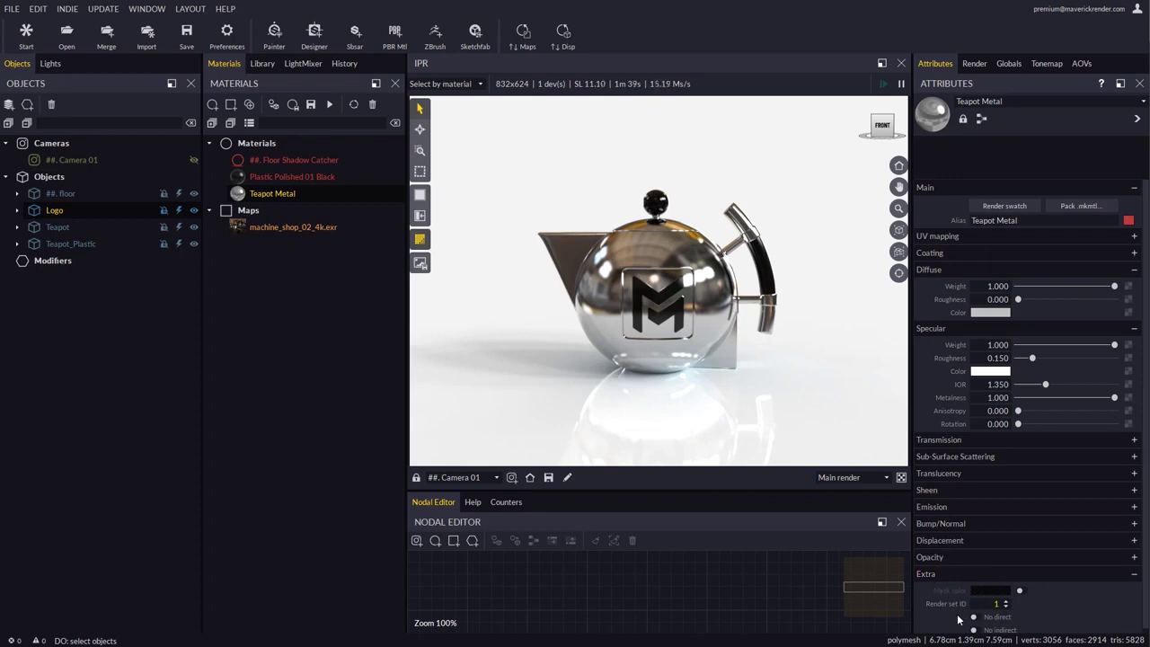
left_click(979, 65)
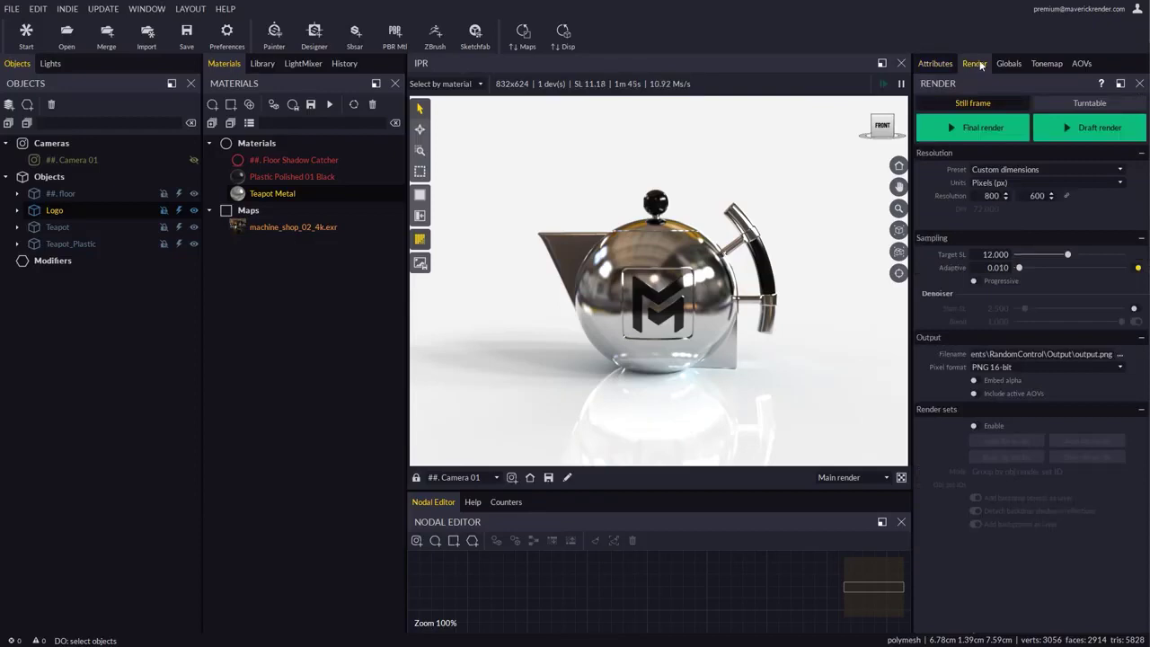
Step: Name the render output file 'Teapot'
left_click(1119, 354)
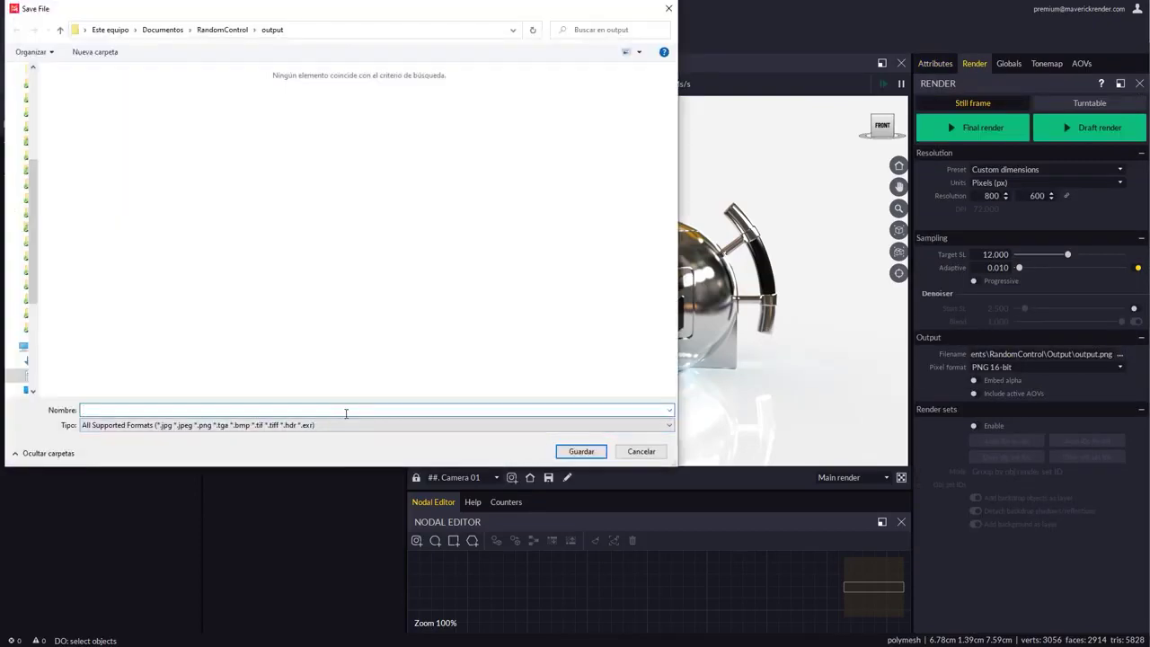
type("Teapot")
left_click(575, 451)
Step: Enable render sets and set the pixel format to PSD 16-bit
left_click(974, 425)
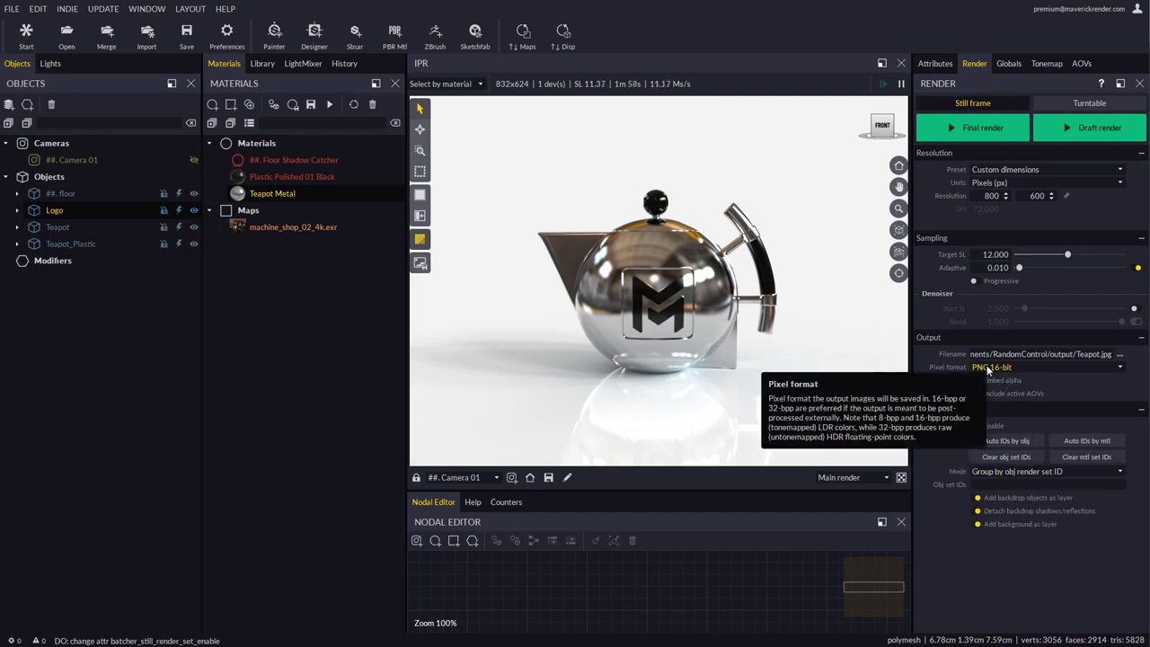
left_click(989, 368)
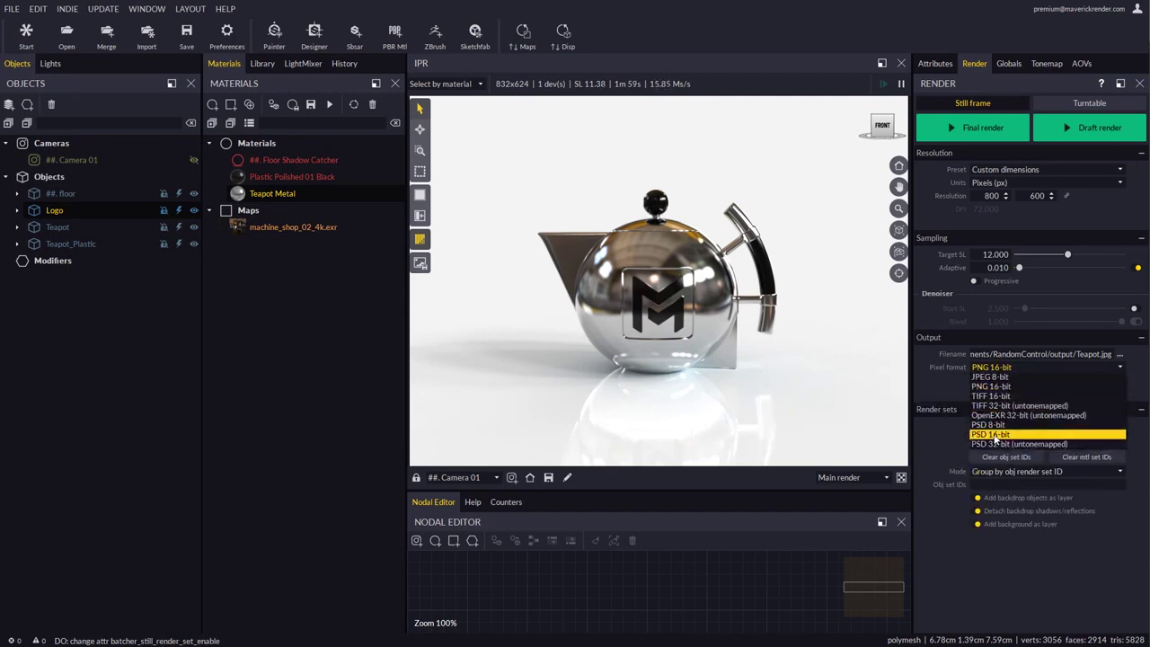
left_click(991, 434)
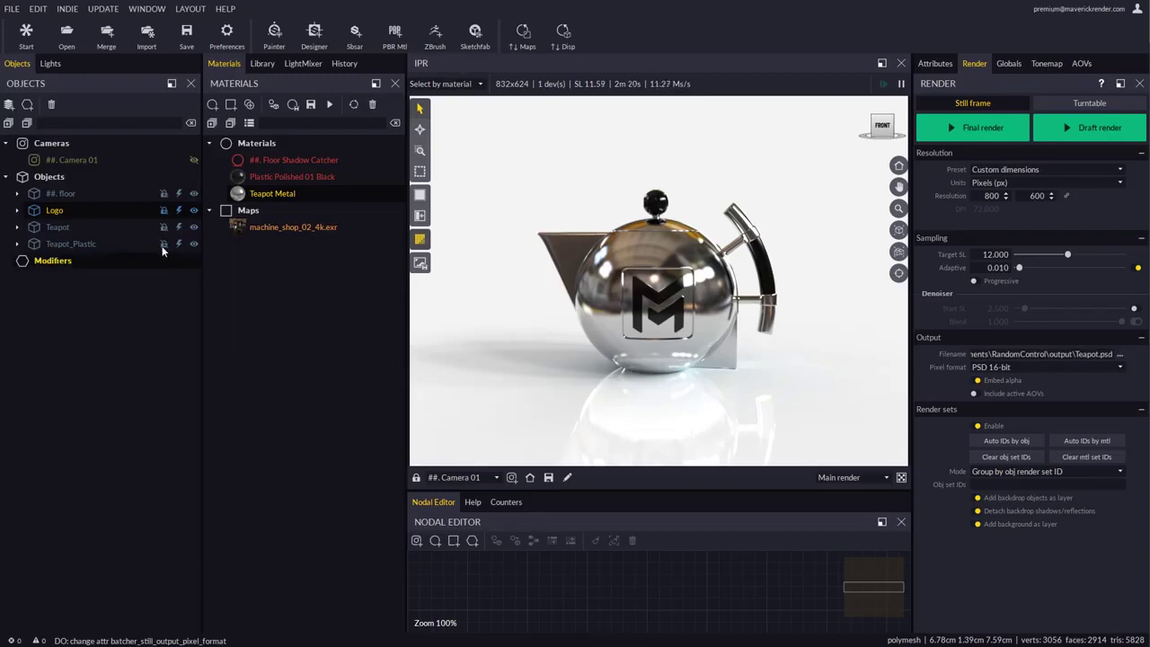
Step: Tag the floor object as a backdrop and check the Logo's render set
left_click(61, 193)
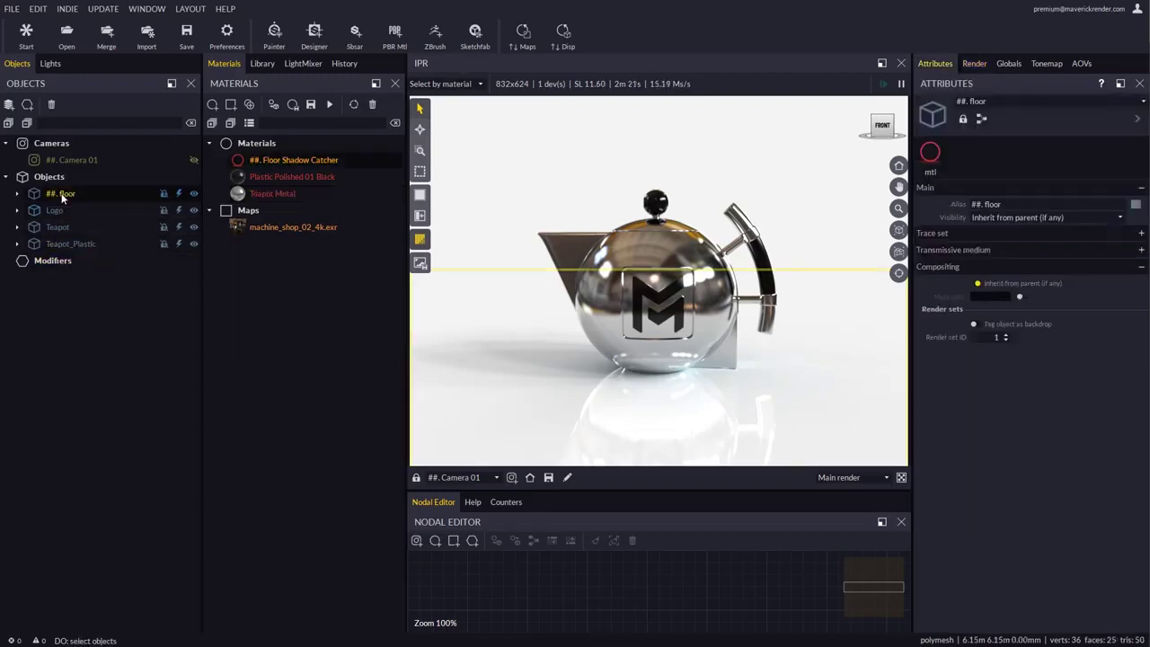
left_click(974, 325)
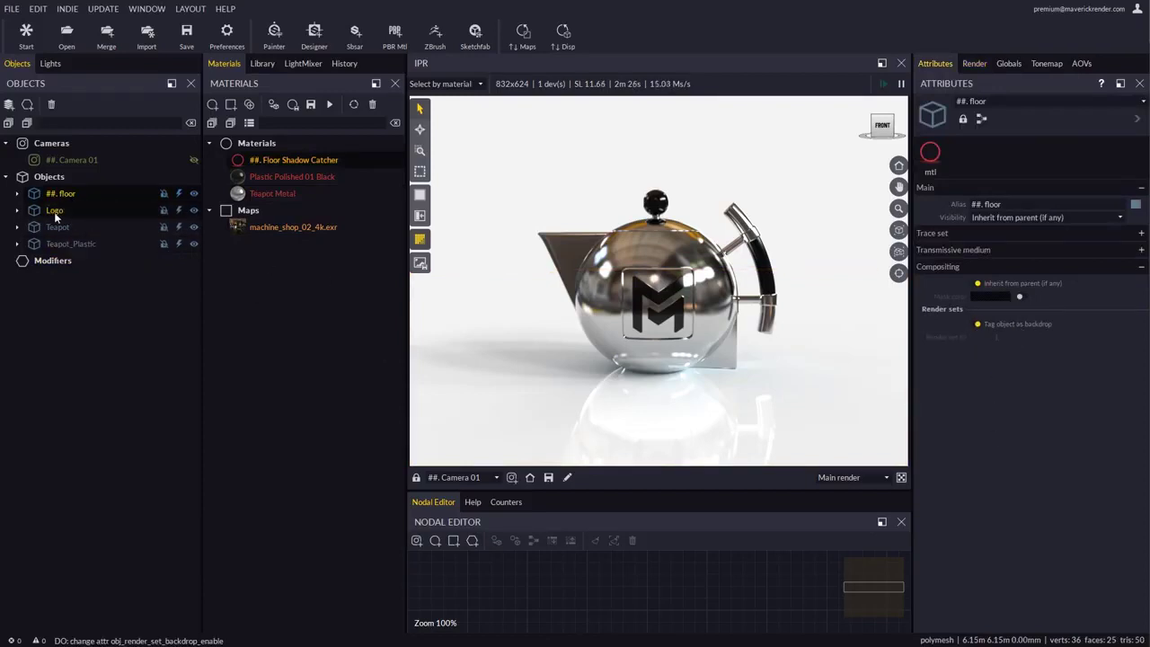
left_click(54, 210)
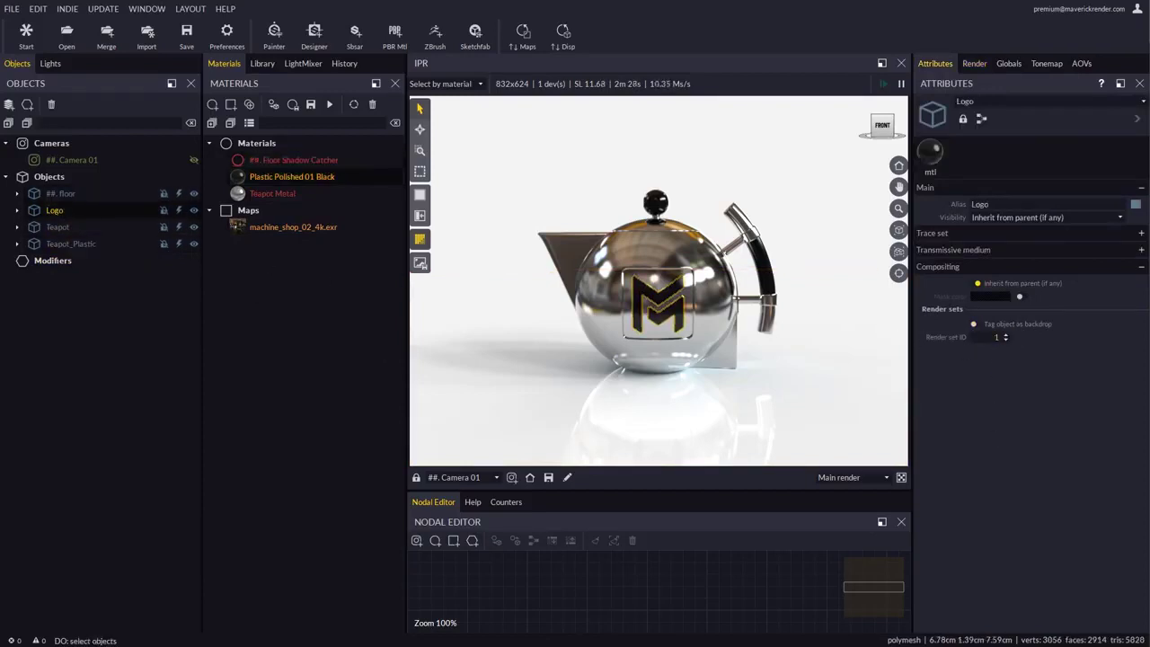
Step: Raise Teapot's render set ID to 2 and give Teapot_Plastic a higher render set ID
left_click(52, 227)
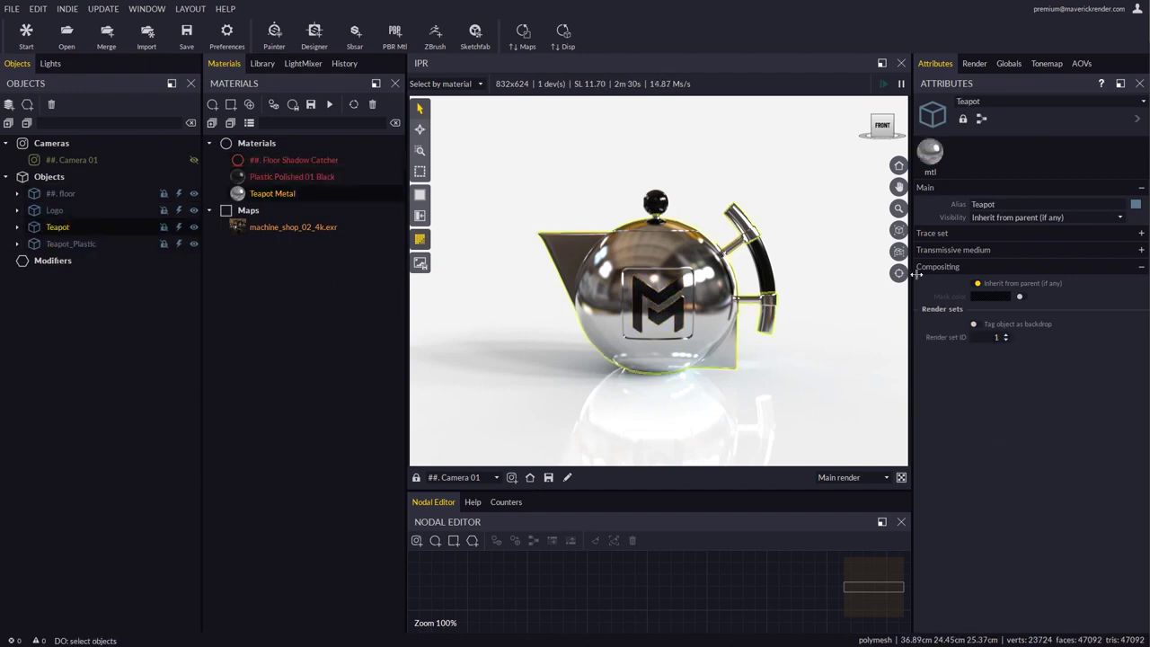
left_click(1005, 334)
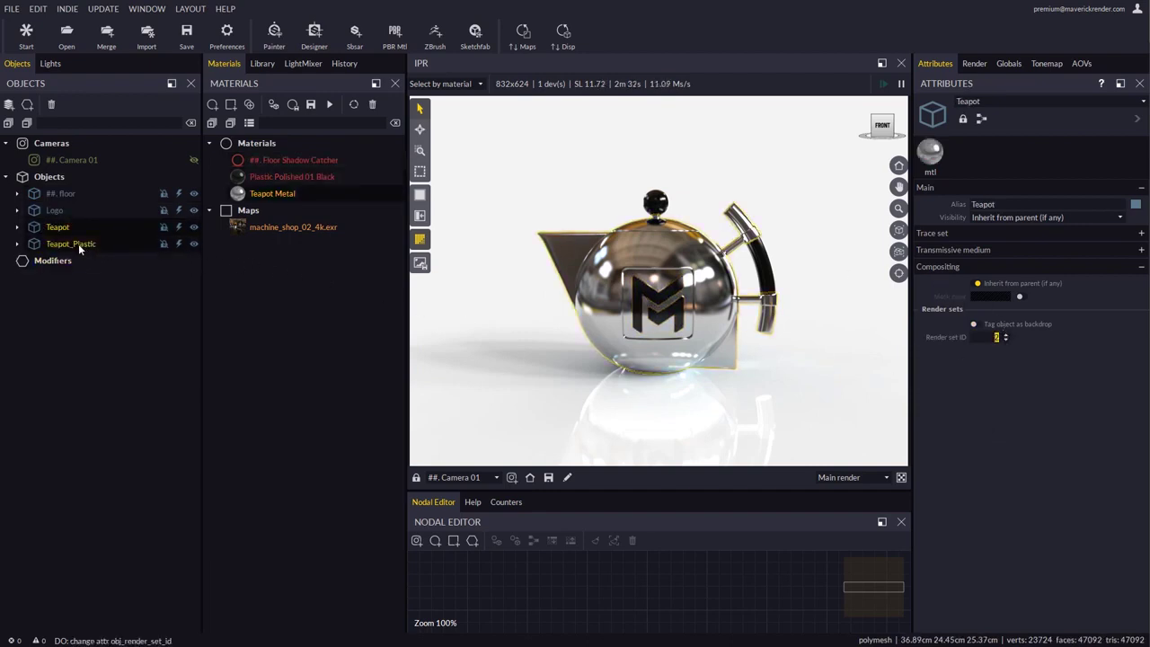
left_click(78, 244)
left_click(1005, 334)
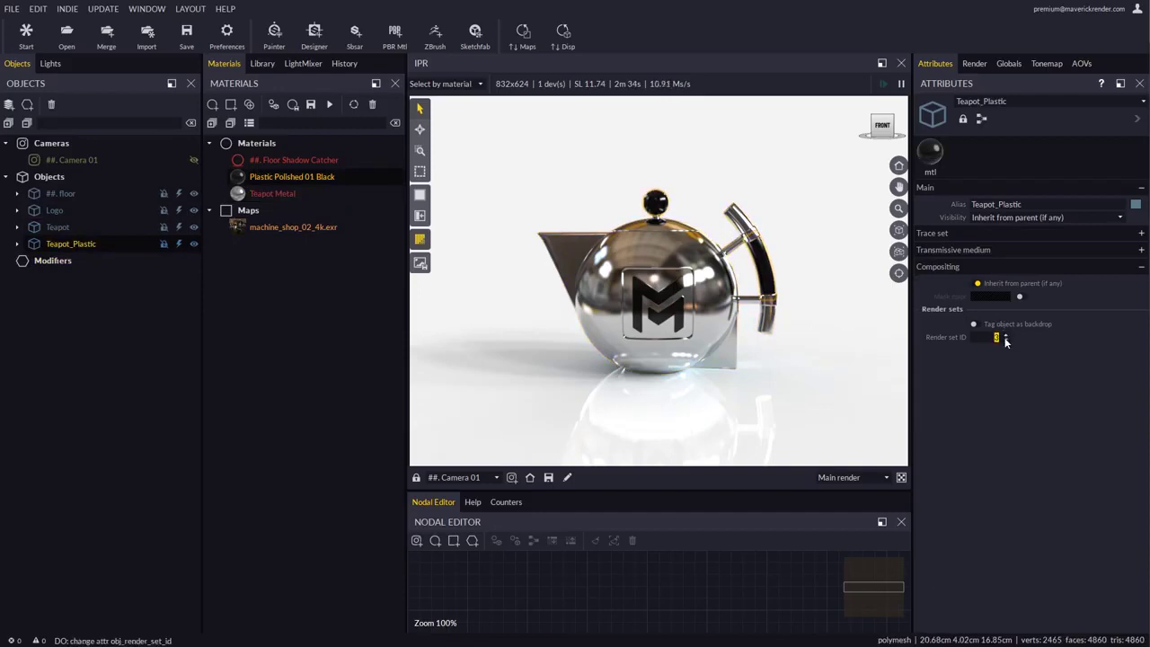
Step: Set the object render set IDs to All in the render settings
left_click(976, 64)
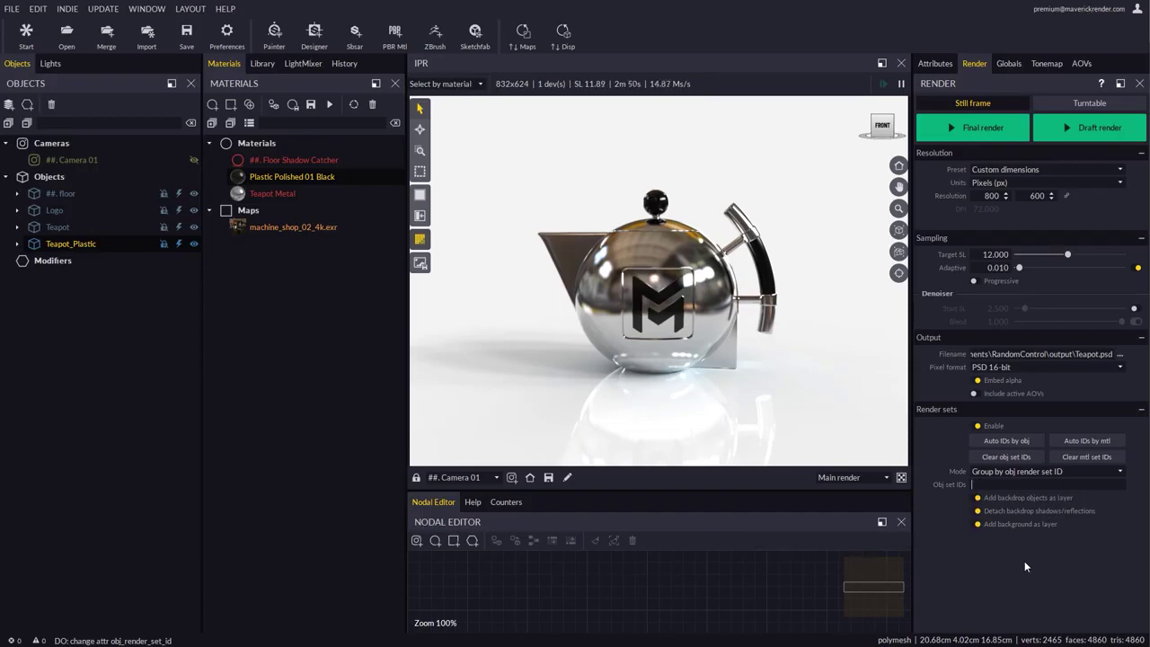
type("All")
double_click(975, 484)
type("1,2,3")
key("BackSpace")
key("BackSpace")
key("BackSpace")
key("BackSpace")
type("-3")
key("ctrl+a")
type("All")
key("Return")
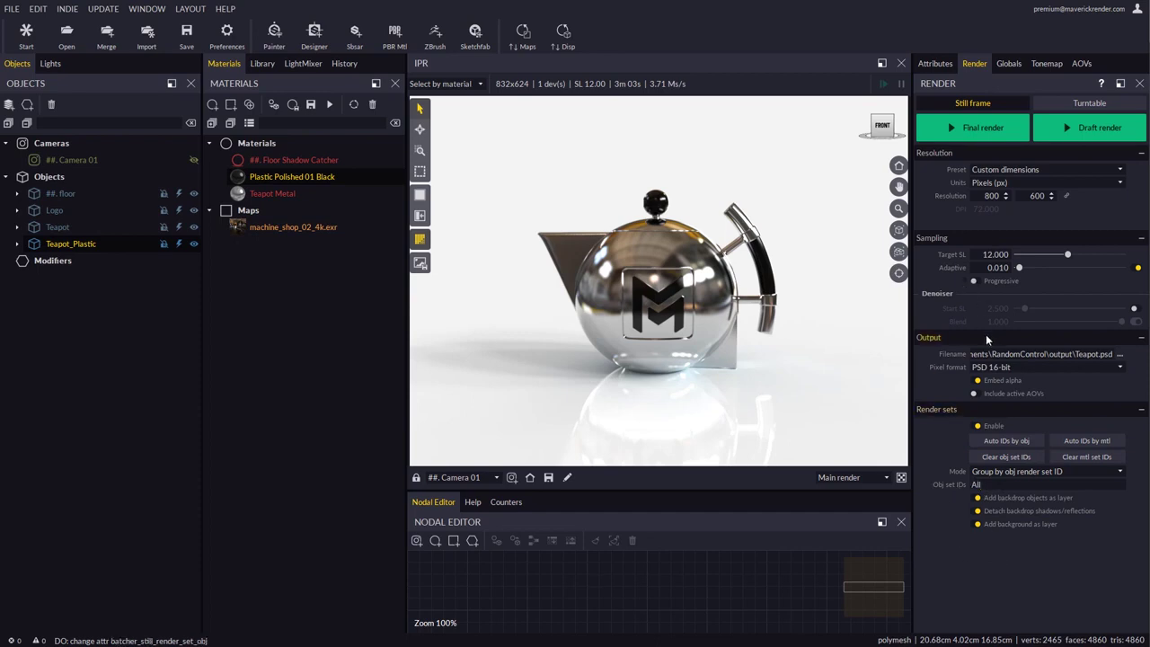
Step: Turn on the denoiser and set Target SL to 7
left_click(1135, 321)
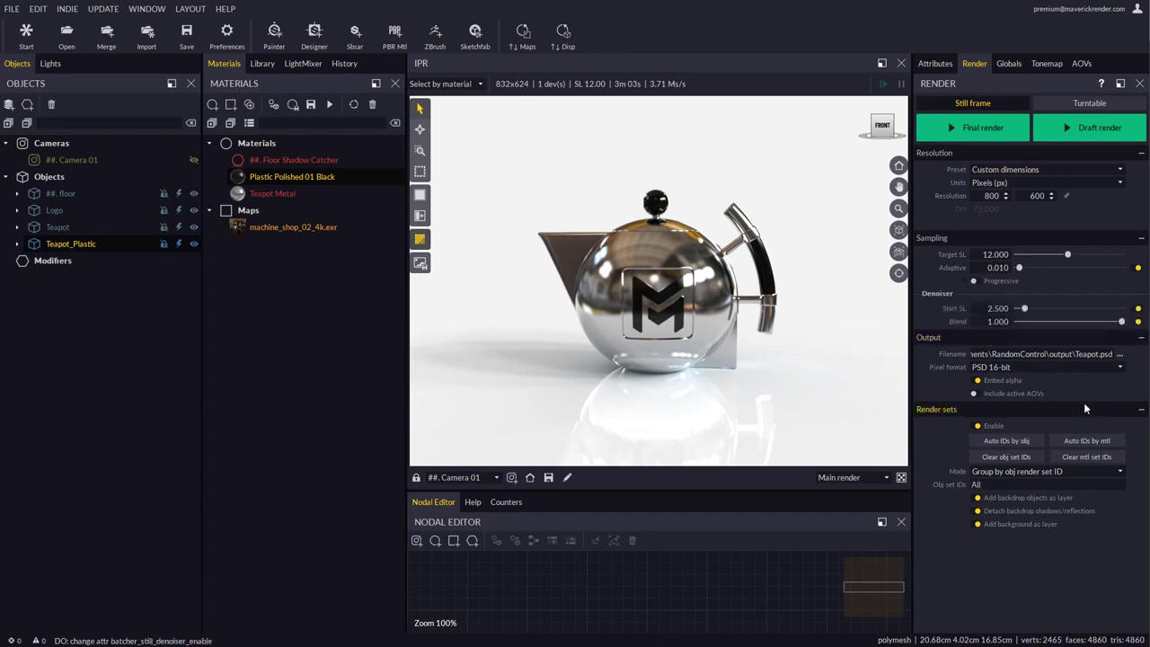
left_click(995, 254)
type("7")
key("Return")
Step: Run the final render and open the layered Teapot.psd output in Photoshop
left_click(975, 129)
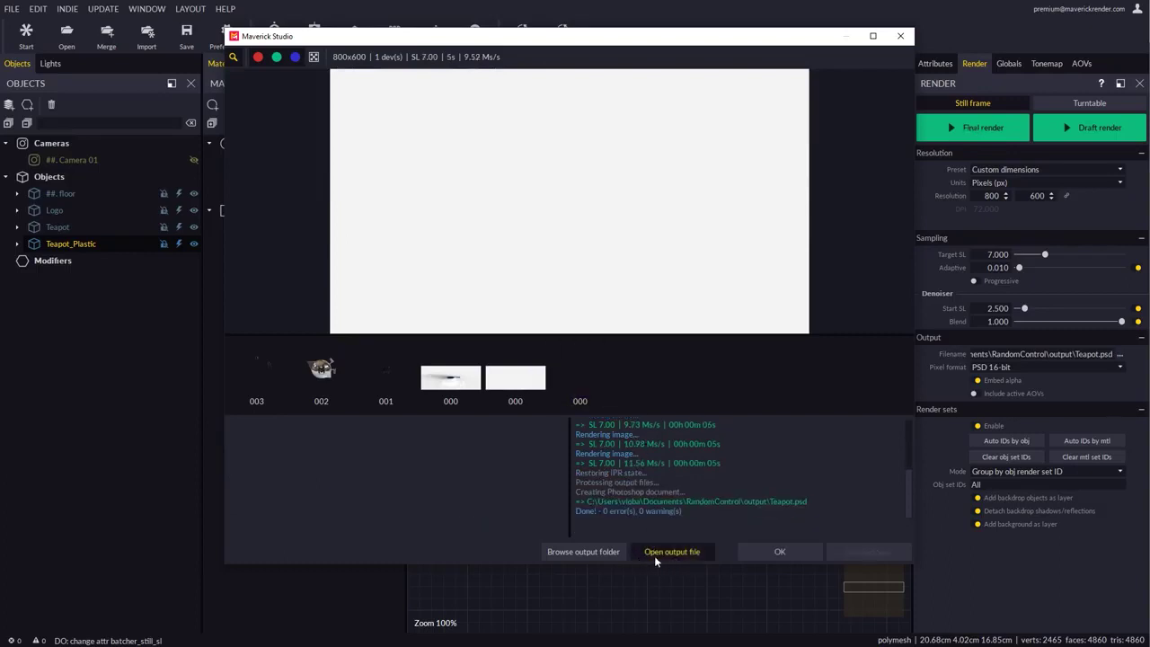
left_click(669, 553)
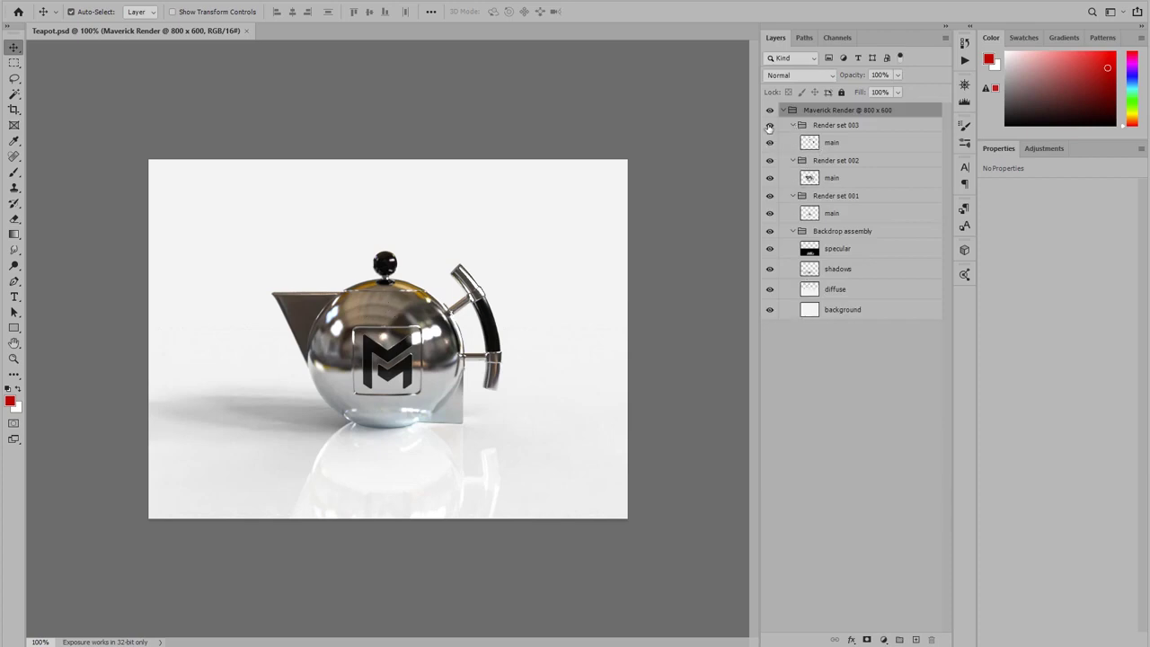
Step: Toggle Render sets 003, 002, 001, specular and shadows layers off and on to compare
left_click(768, 126)
left_click(768, 125)
left_click(769, 161)
left_click(768, 161)
left_click(768, 196)
left_click(769, 195)
left_click(769, 249)
left_click(769, 249)
left_click(769, 268)
left_click(769, 270)
Step: Add a new Layer 1 above diffuse filled with the red foreground colour
left_click(871, 289)
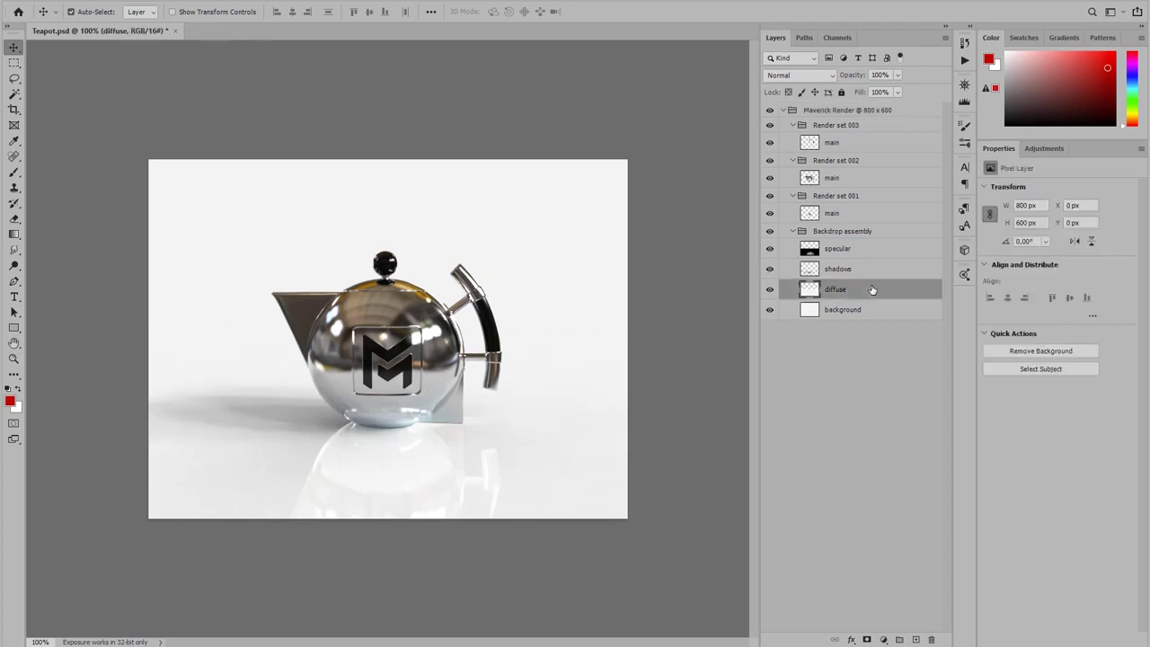
key("ctrl+shift+n")
key("Return")
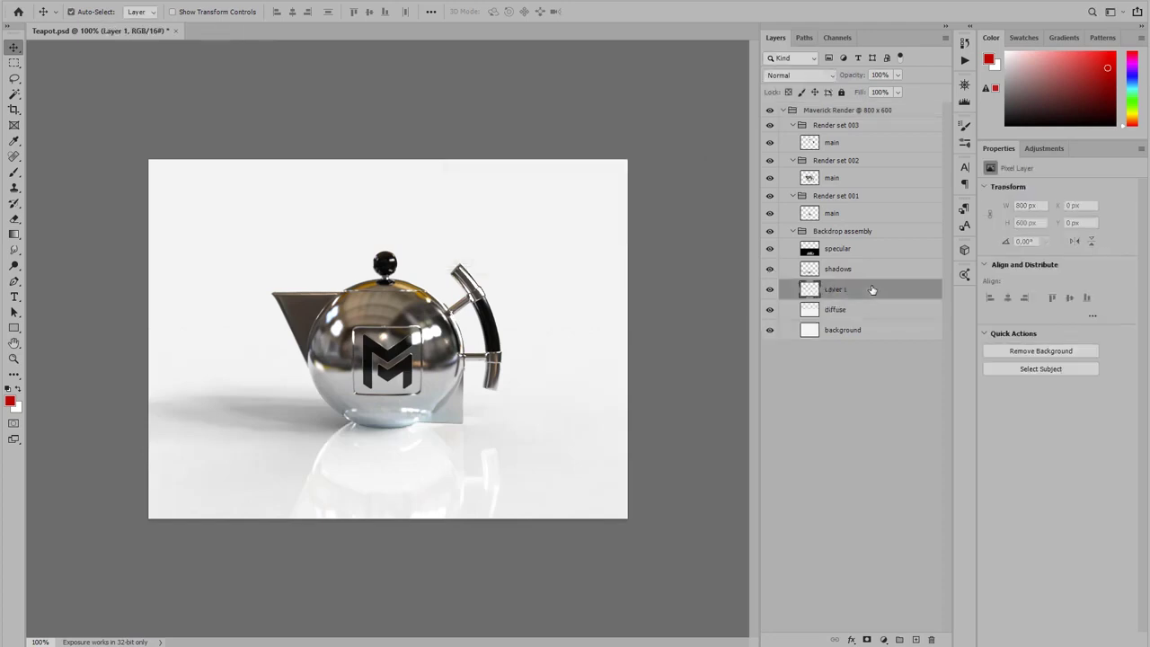
key("alt+BackSpace")
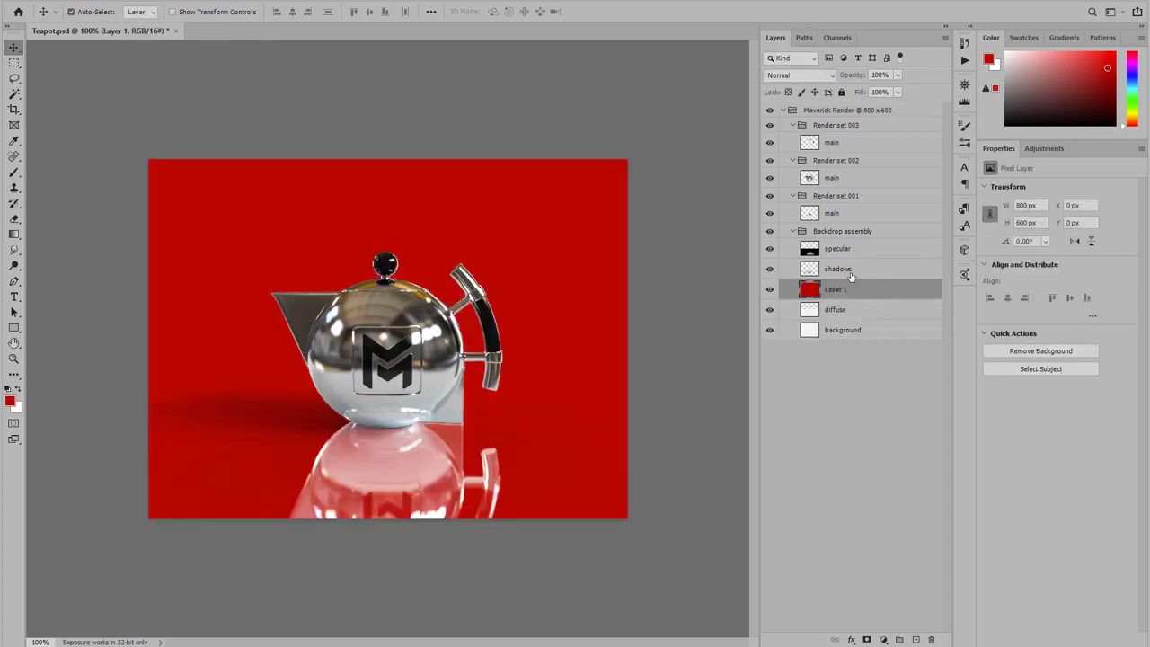
Step: Lower the specular layer's opacity to 39% and close Teapot.psd
left_click(836, 252)
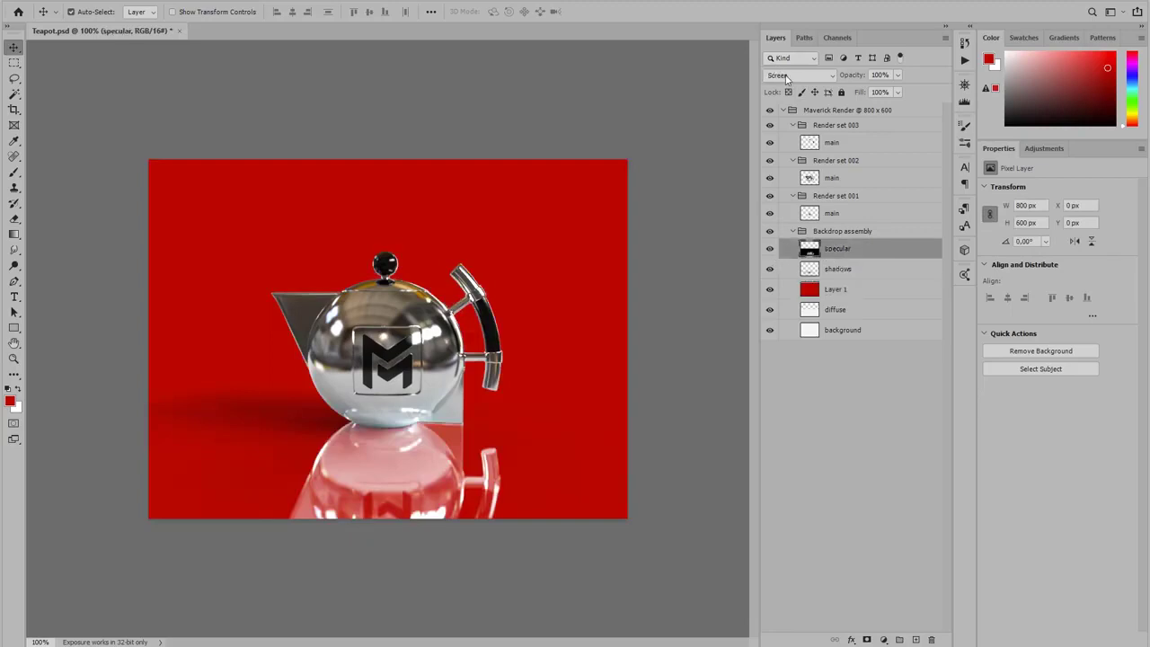
left_click_drag(898, 75, 864, 89)
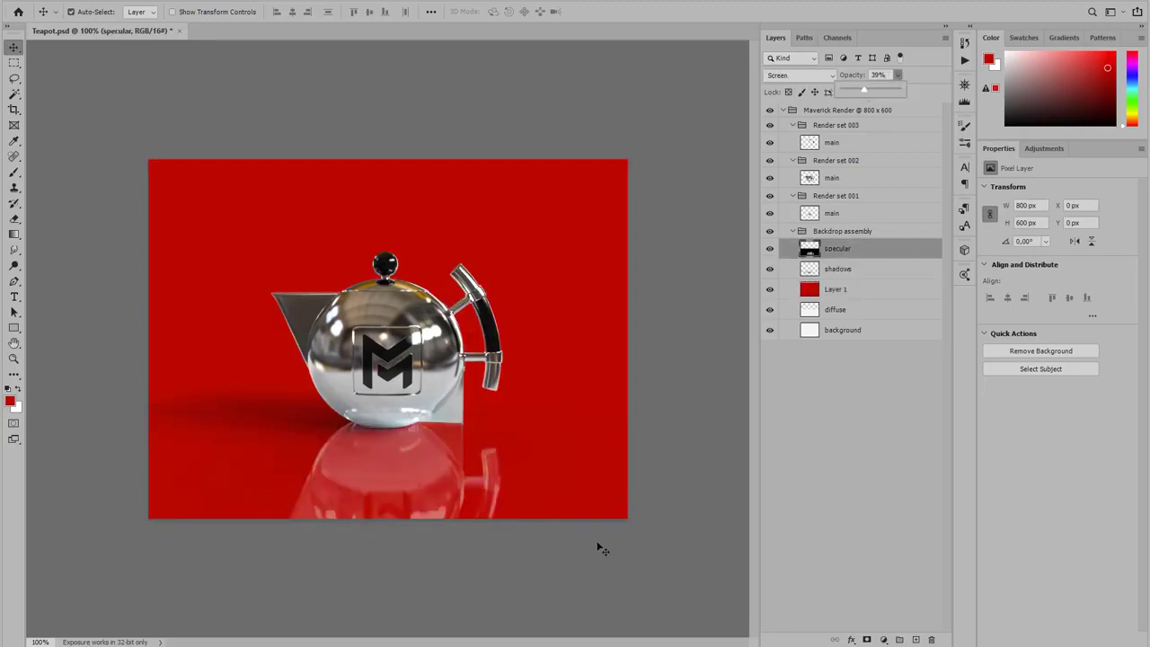
left_click(178, 31)
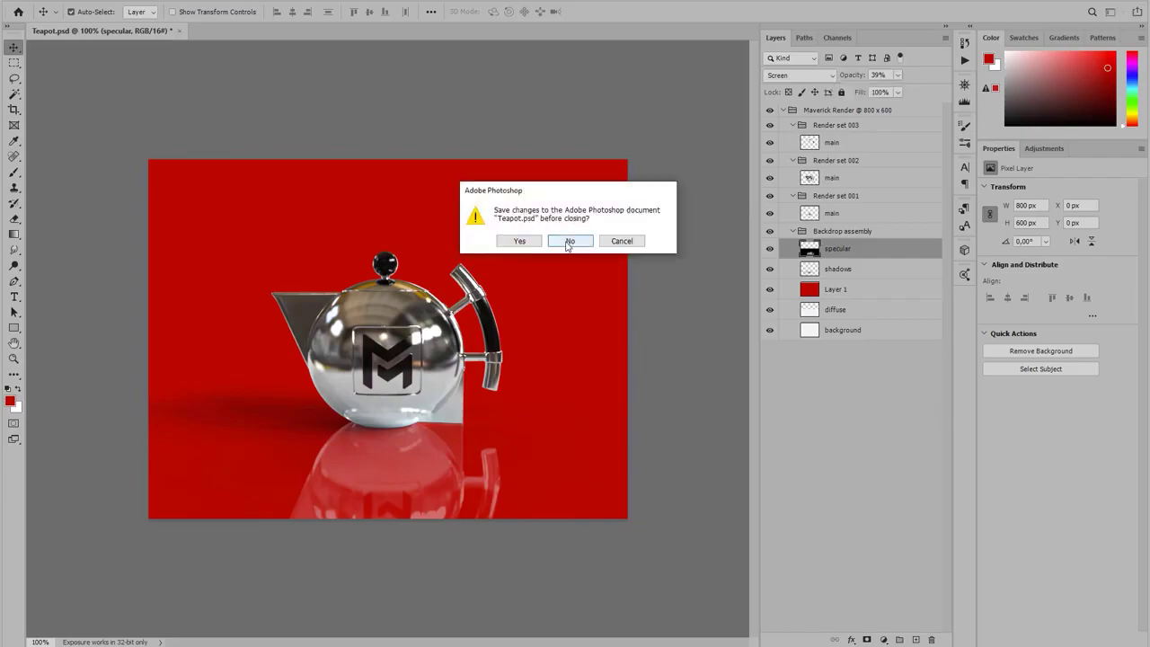
Step: Close the document and render window, then expand a material's Extra settings
left_click(593, 239)
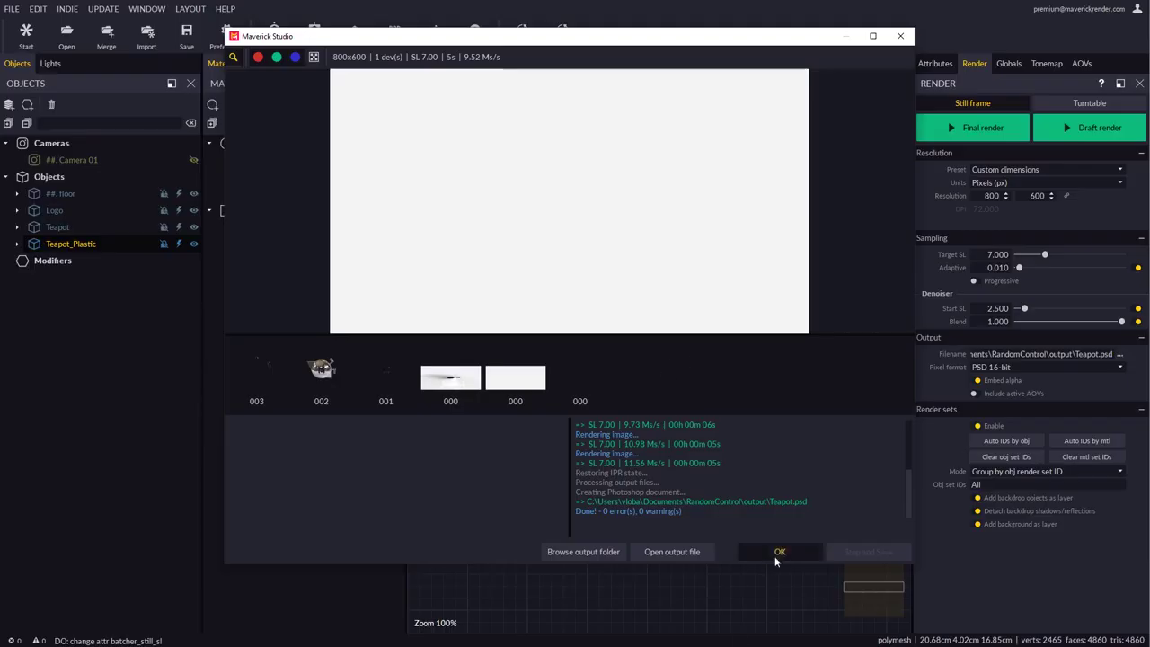
left_click(778, 552)
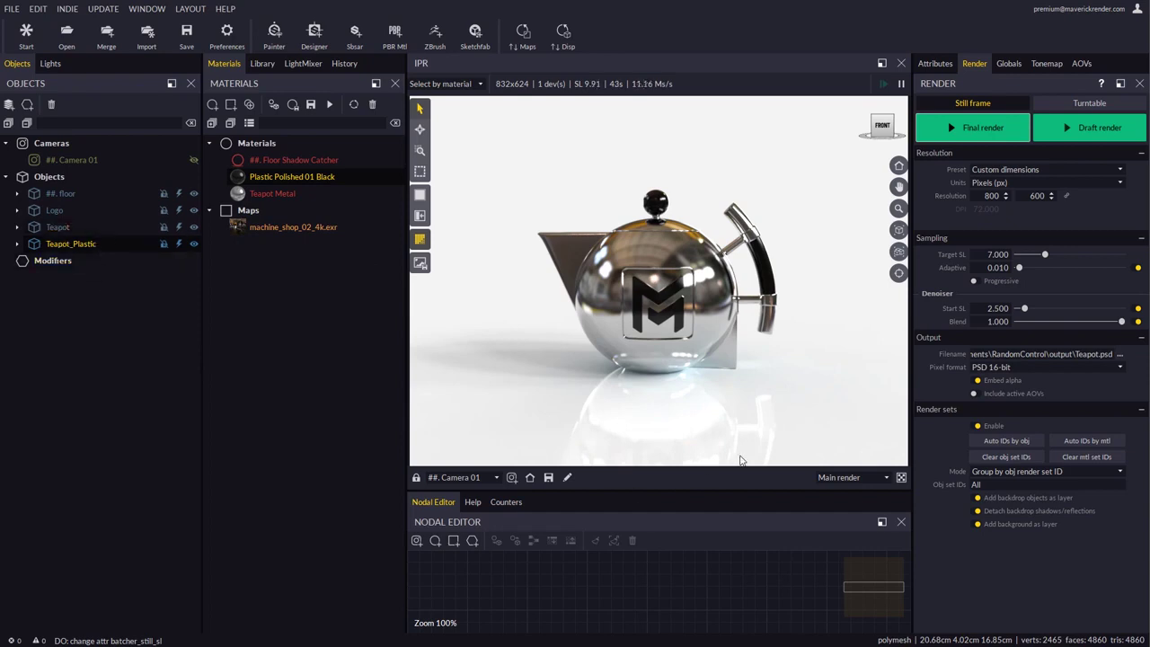
left_click(283, 160)
left_click(940, 429)
Step: Set Plastic Polished 01 Black to render set ID 2 and Teapot Metal to ID 3
left_click(292, 176)
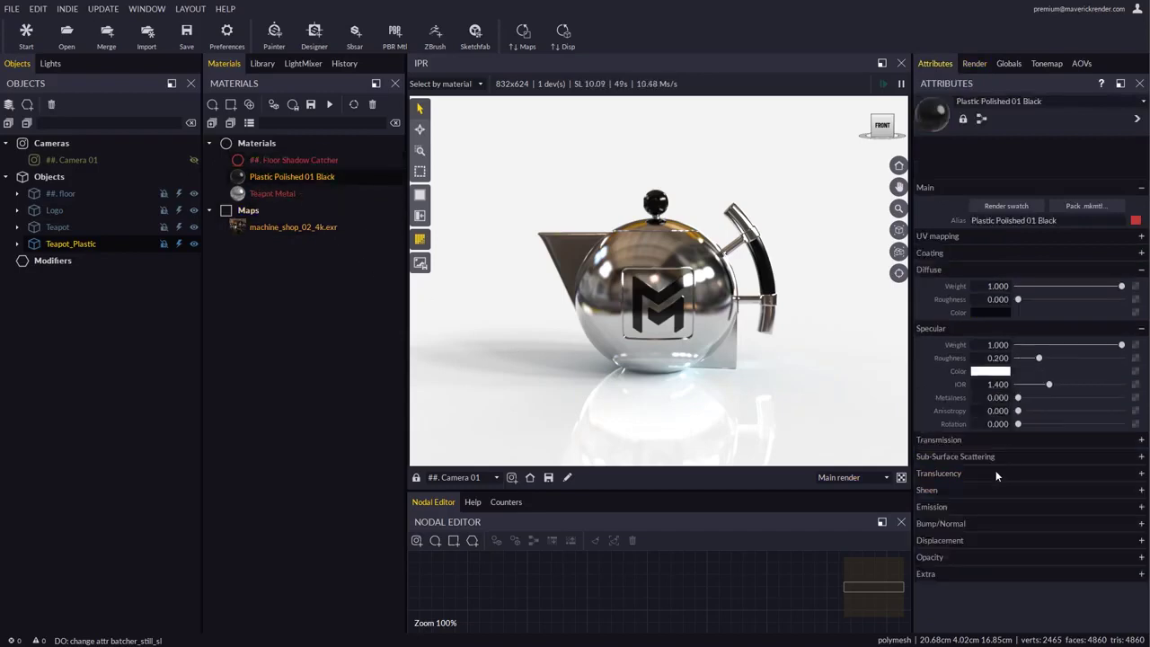
left_click(941, 572)
left_click(1005, 600)
left_click(282, 193)
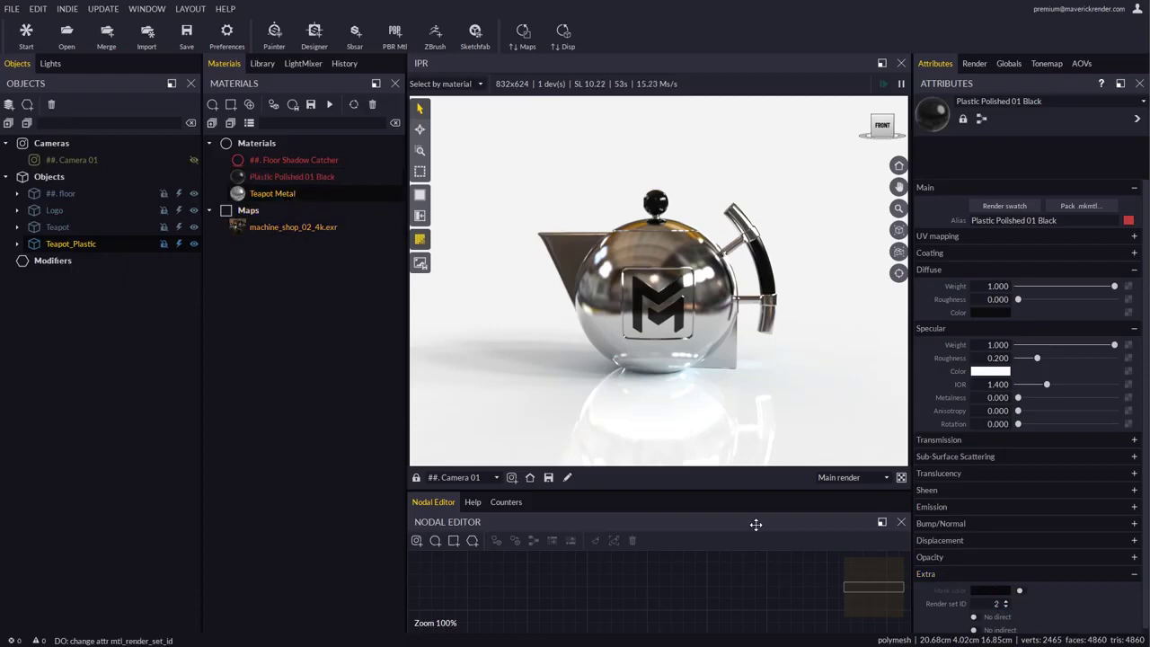
left_click(1005, 601)
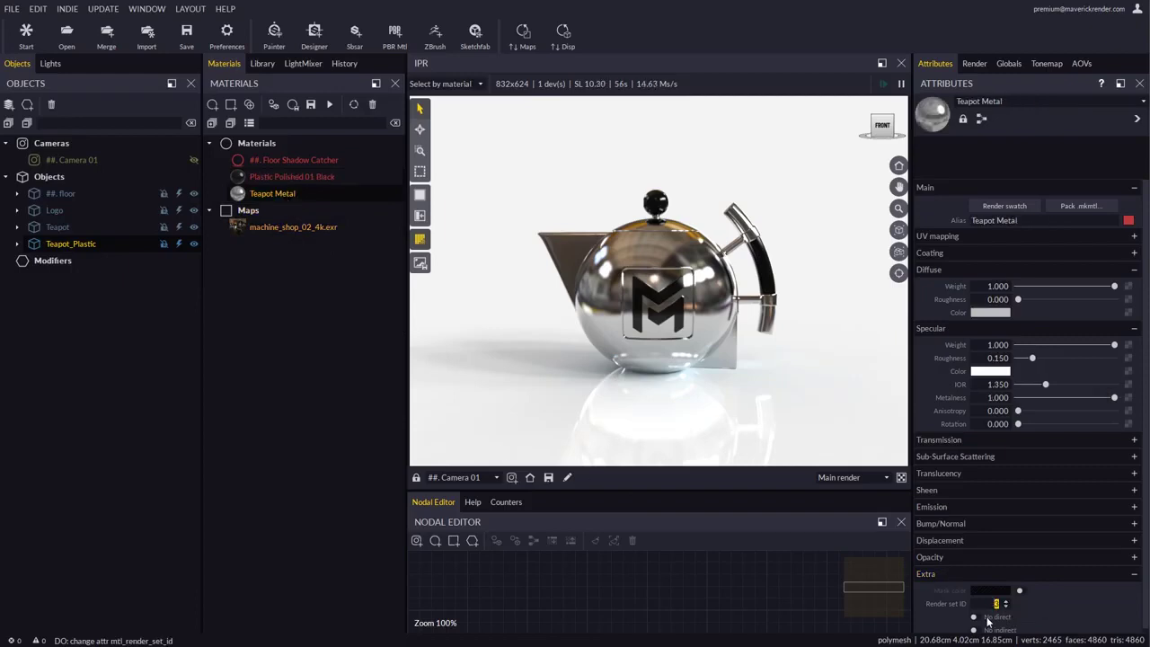
Step: Set render set Mode to 'Group by mtl render set ID' and Mtl set IDs to All
left_click(974, 63)
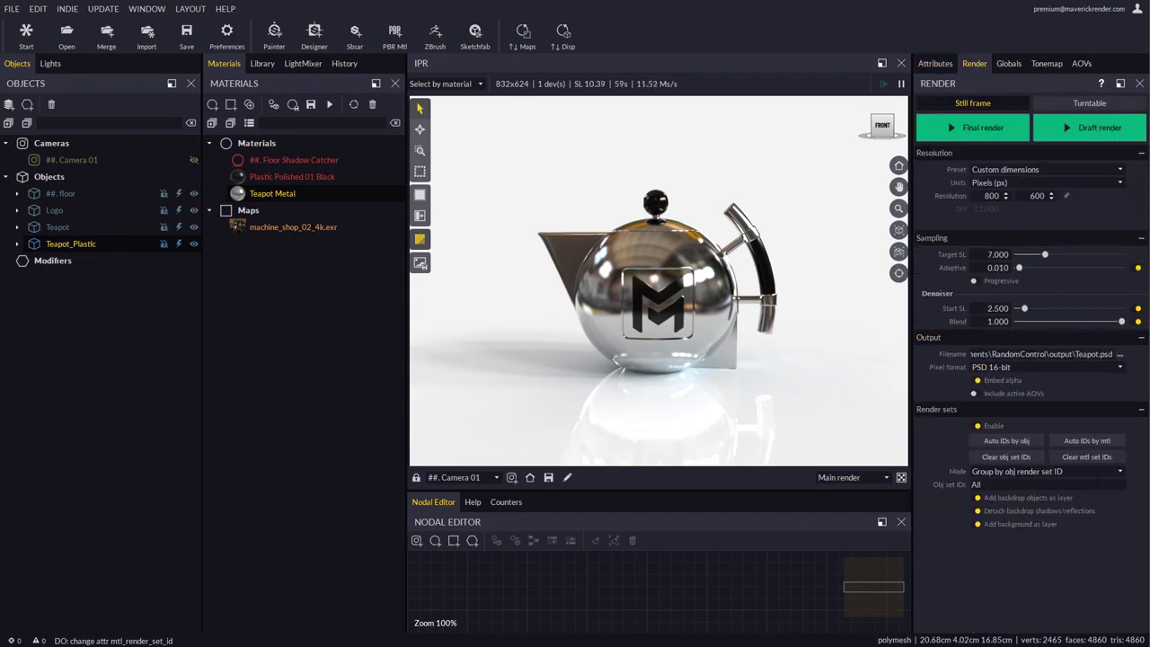
left_click(1013, 474)
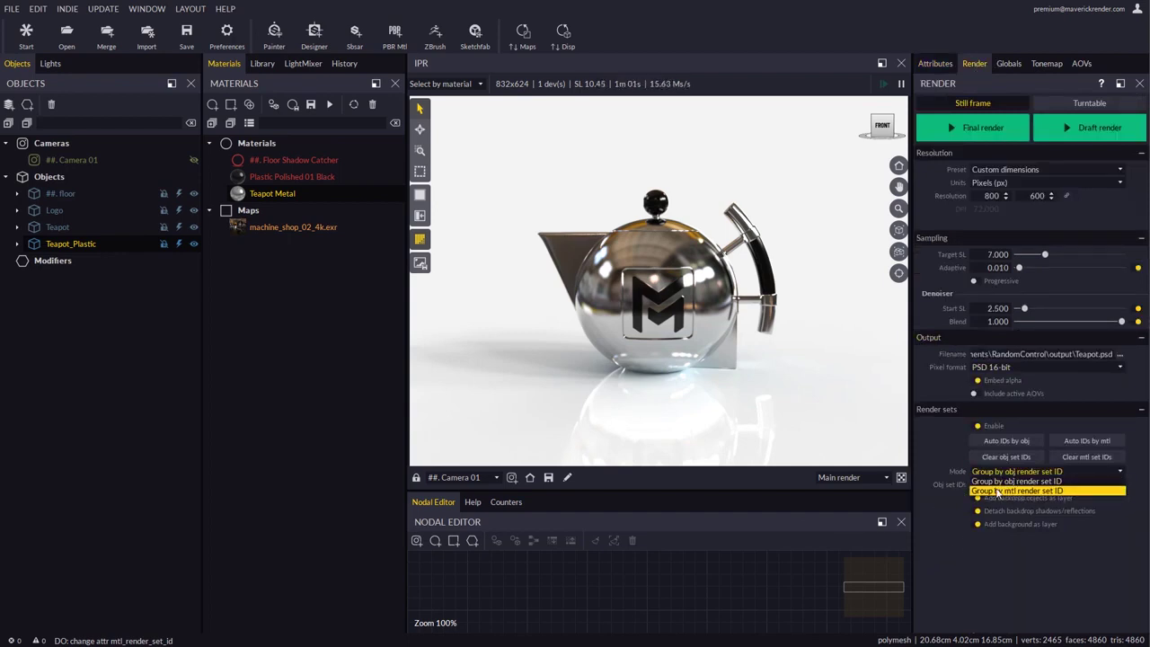
left_click(999, 491)
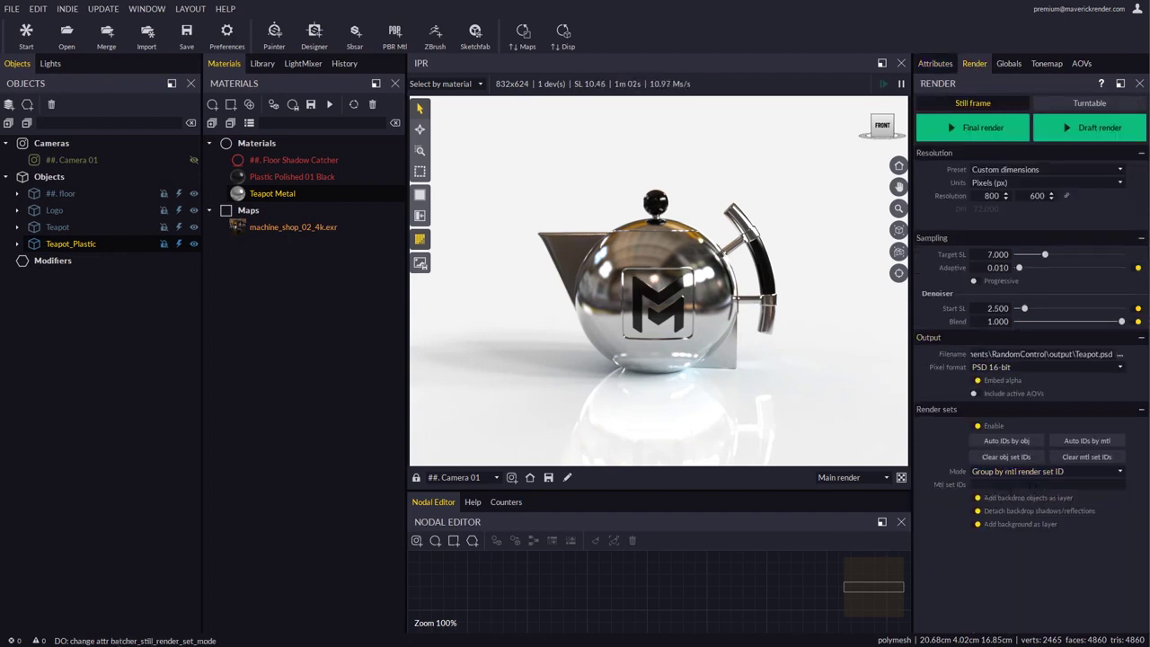
left_click(975, 484)
type("A")
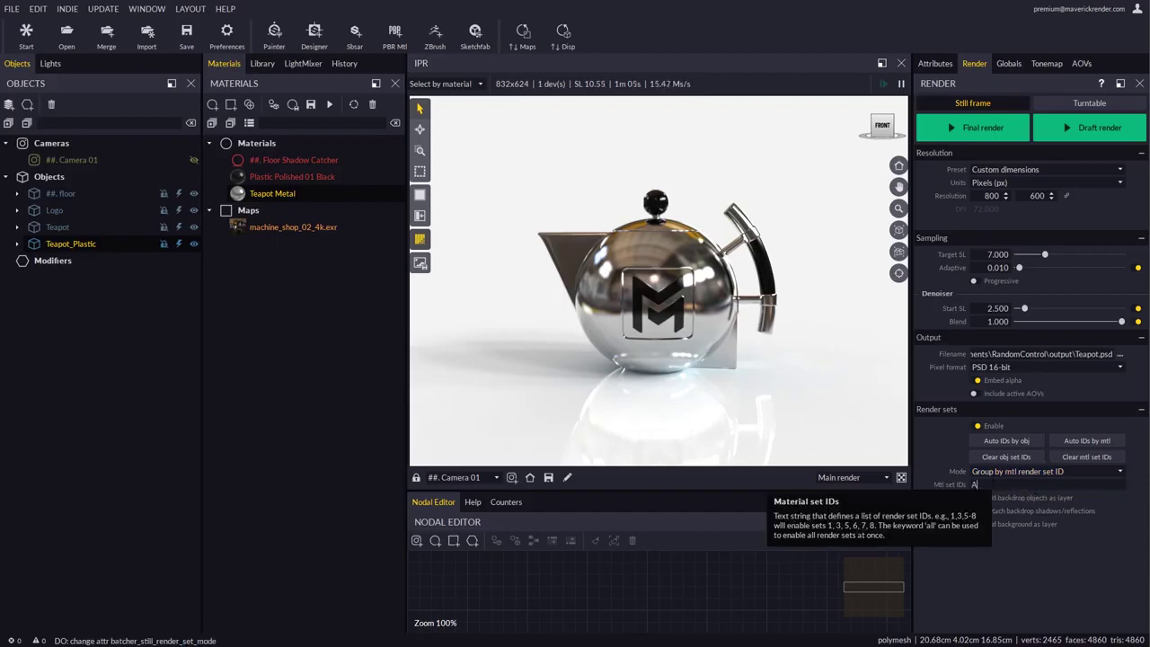
type("ll")
key("Return")
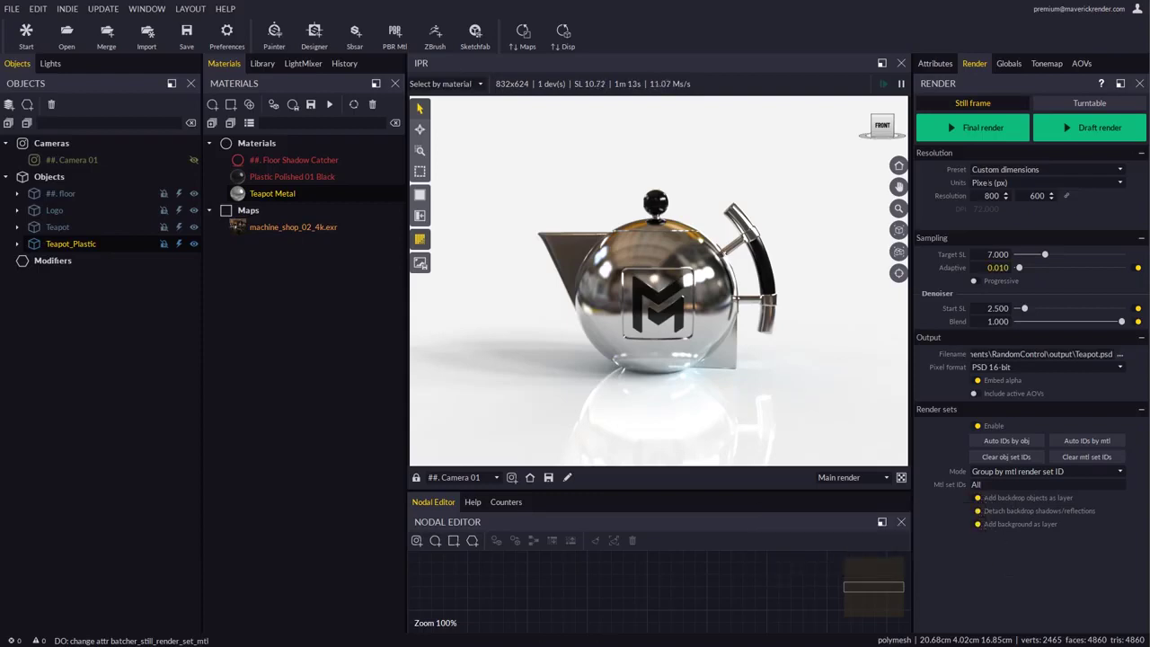
Step: Run the final render and open the new Teapot.psd in Photoshop
left_click(974, 133)
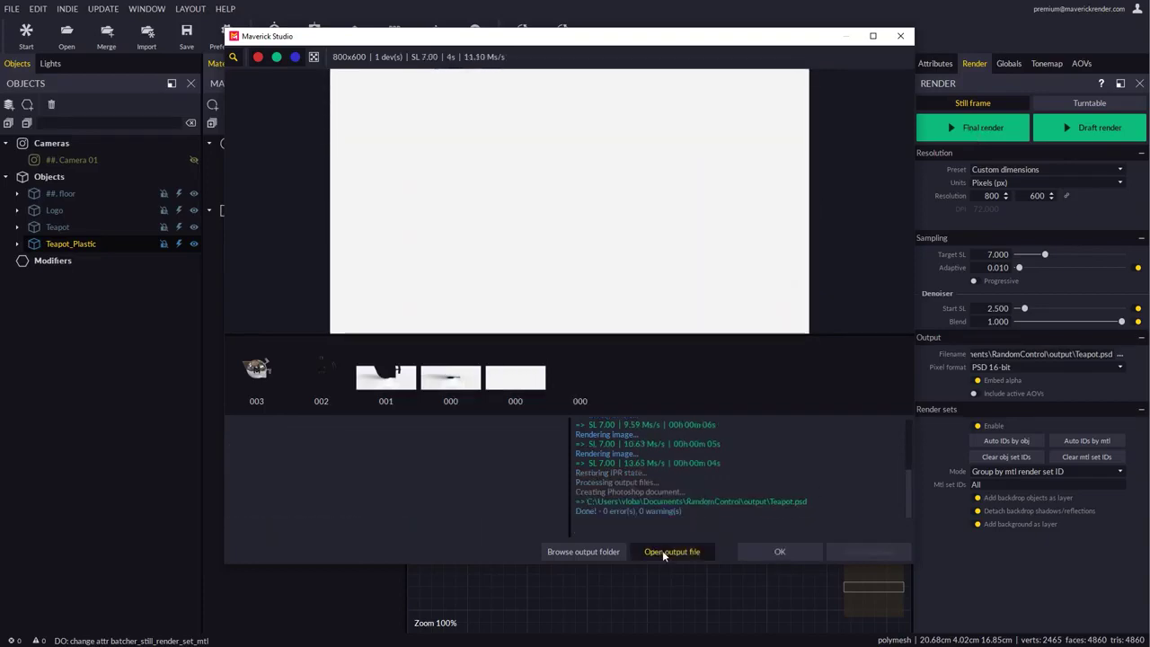
left_click(661, 549)
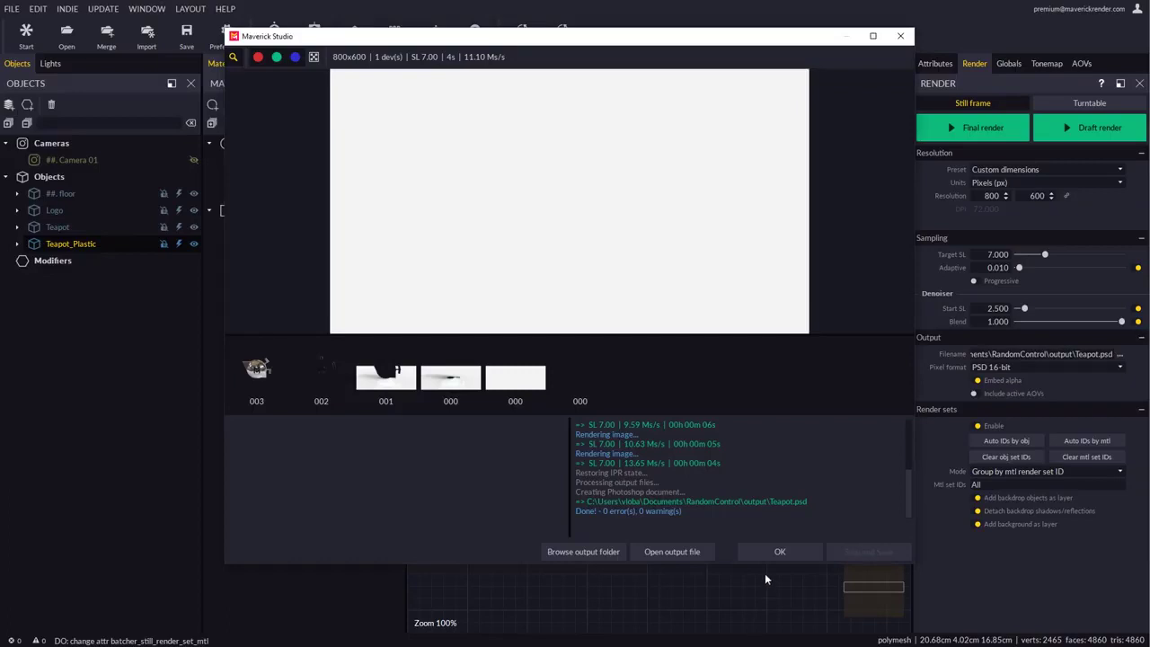
Step: Dismiss the render window, select the Teapot object and return to the render settings
left_click(776, 478)
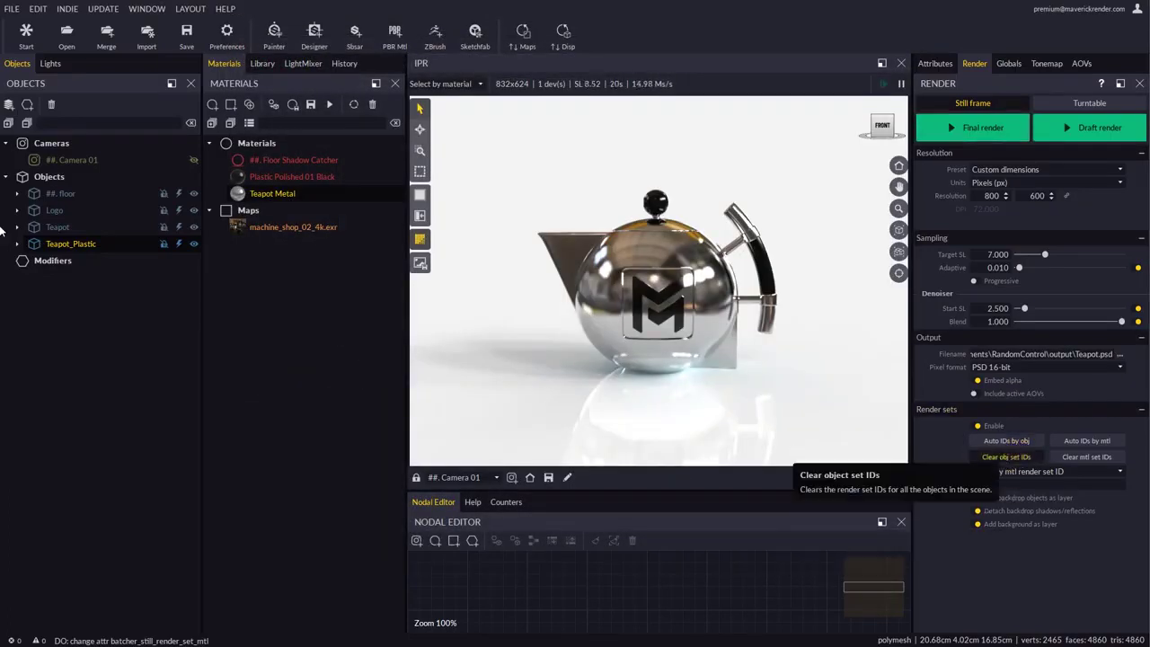
left_click(54, 210)
left_click(57, 226)
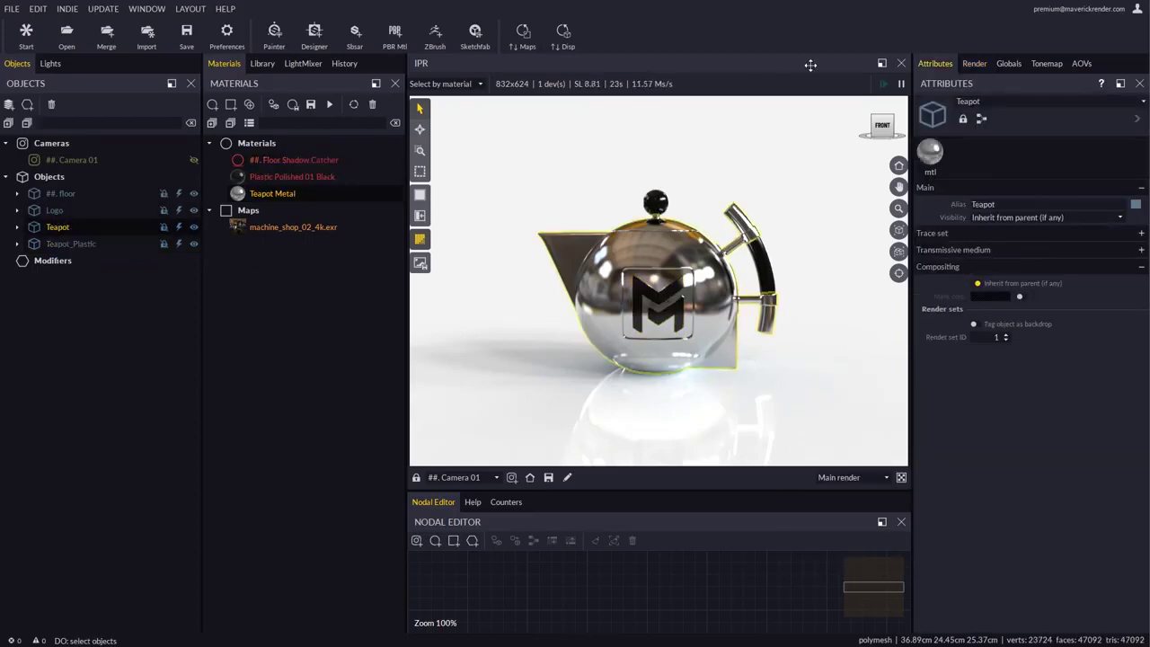
left_click(973, 63)
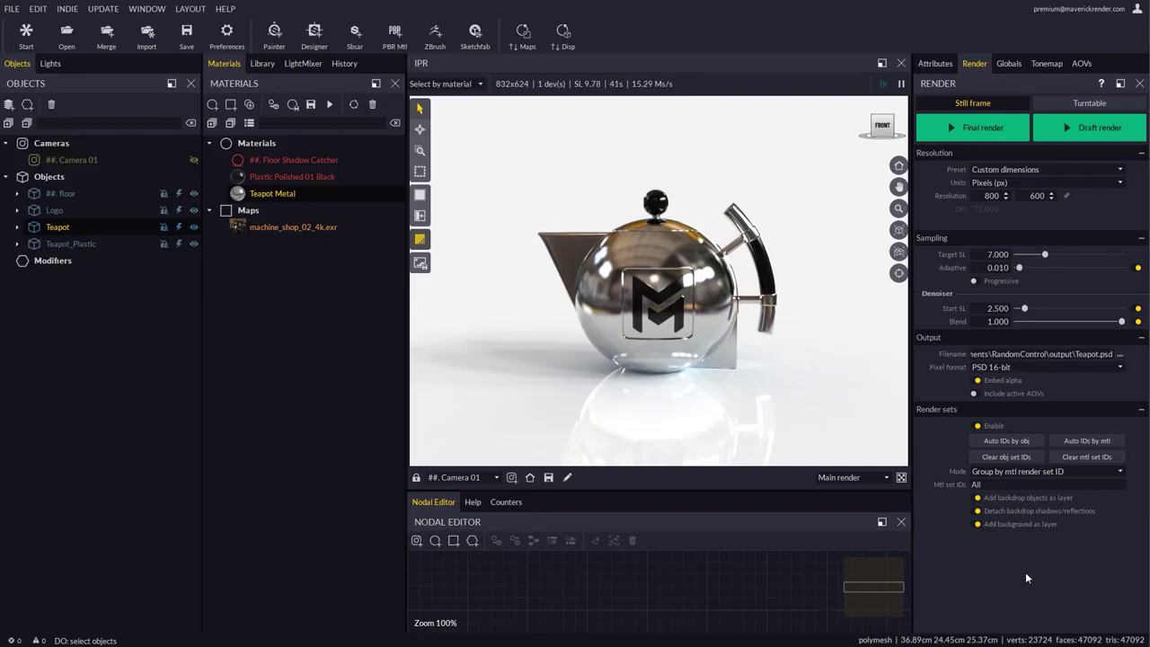
Step: Apply the Plastic DirtyB Rough 25 Orange library material to the teapot body
left_click(267, 66)
left_click_drag(320, 420, 575, 332)
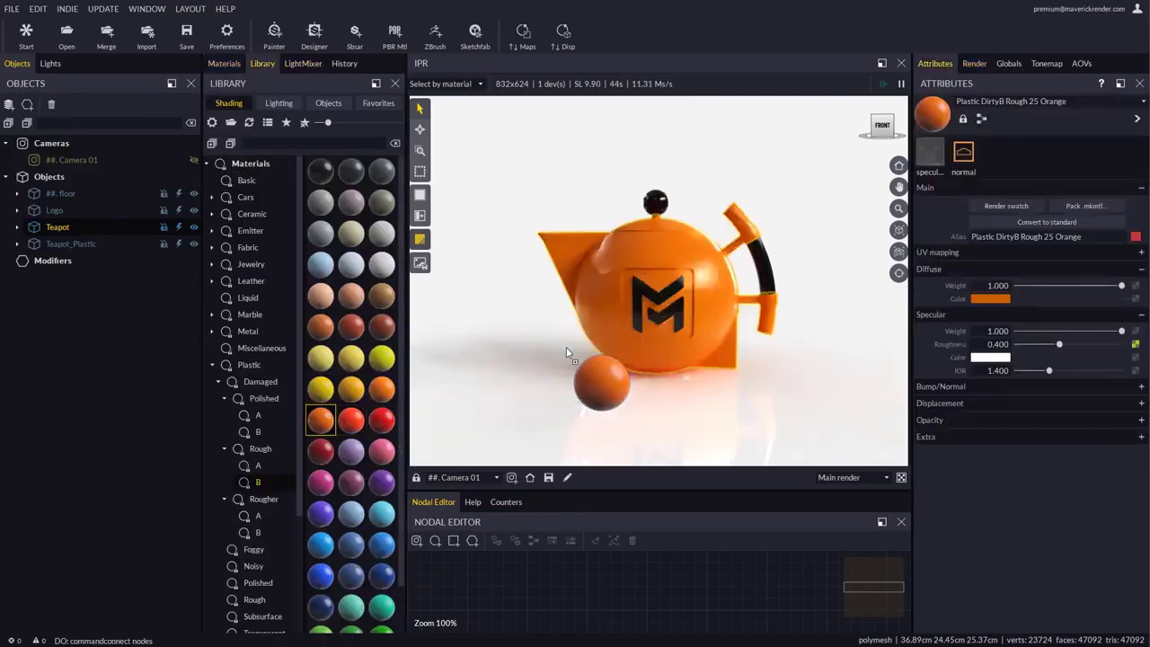
left_click(221, 66)
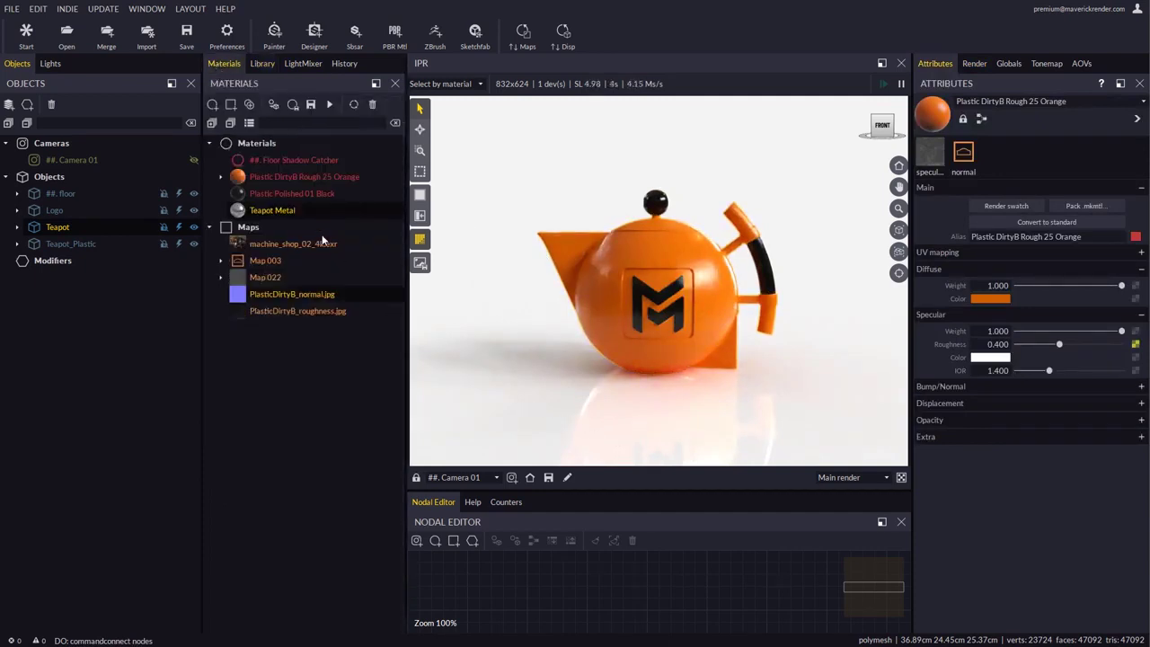
Step: Raise the orange material's Render set ID in its Extra settings
left_click(294, 176)
left_click(930, 437)
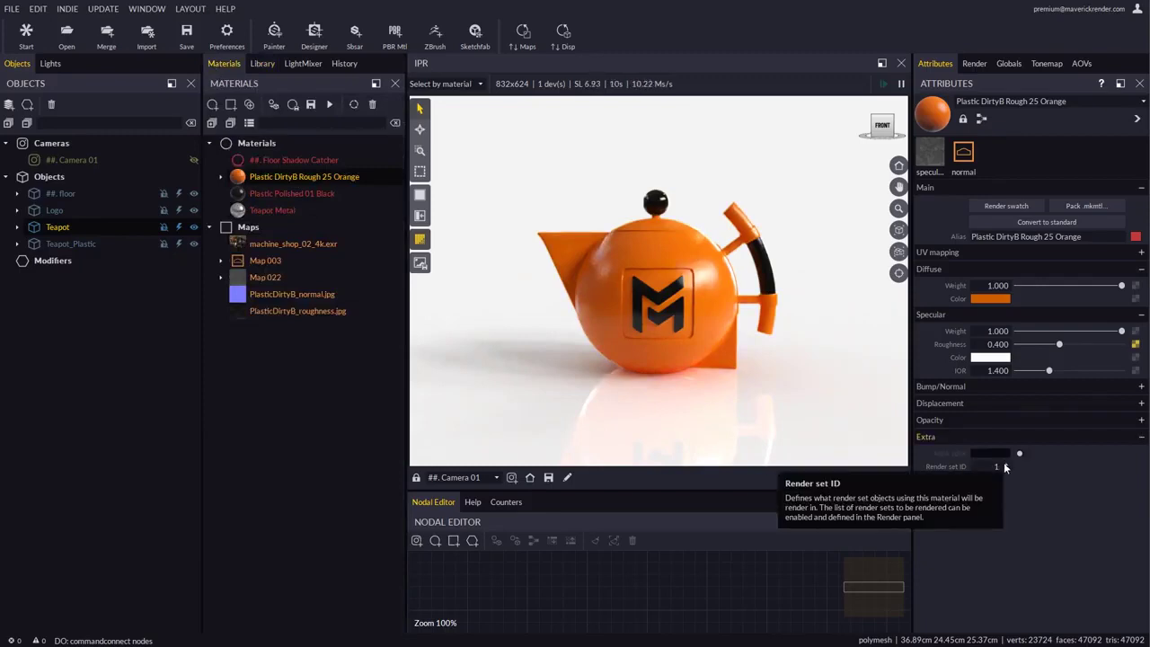
left_click(1005, 464)
left_click(978, 63)
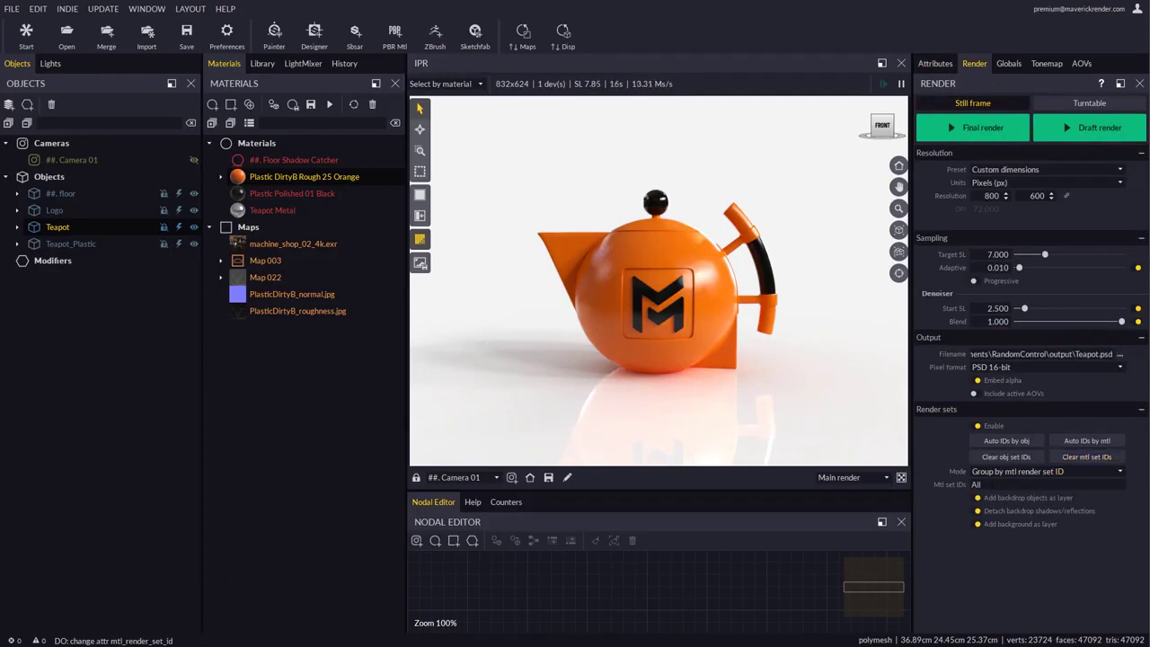
Step: Restrict rendering to material set 4 with background, backdrop shadows/reflections and backdrop layers off
type("4")
key("Return")
left_click(976, 523)
left_click(976, 510)
left_click(976, 497)
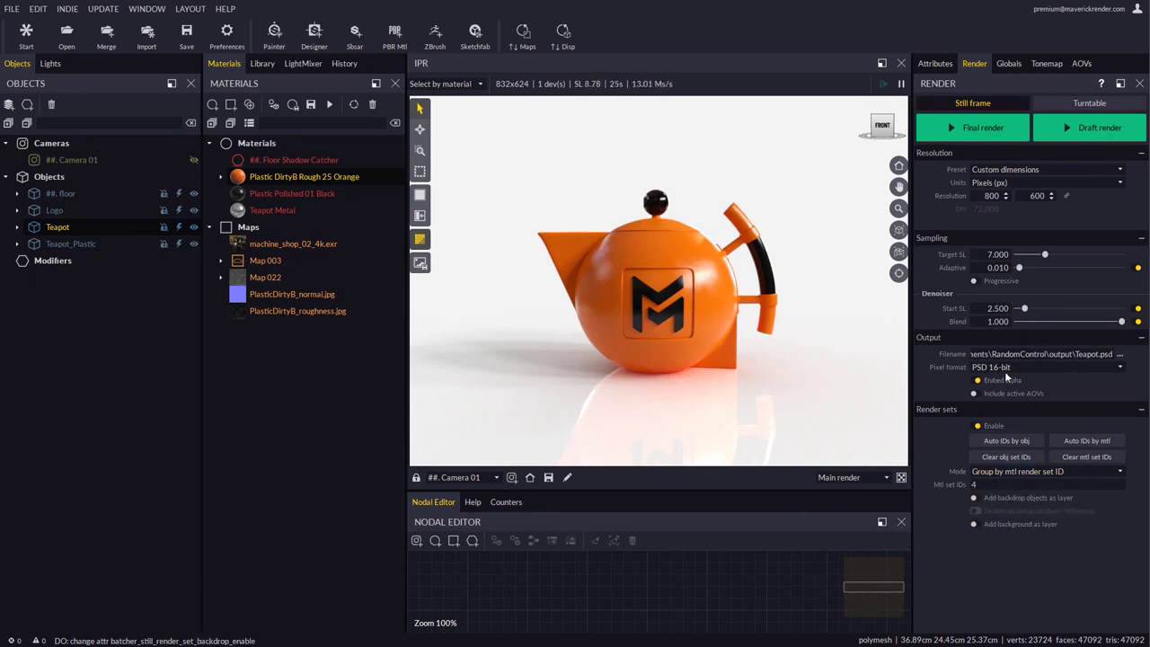
Step: Render the final still to Plastic.png as 16-bit PNG and open its output folder
double_click(1091, 354)
type("Plastic")
left_click(1004, 367)
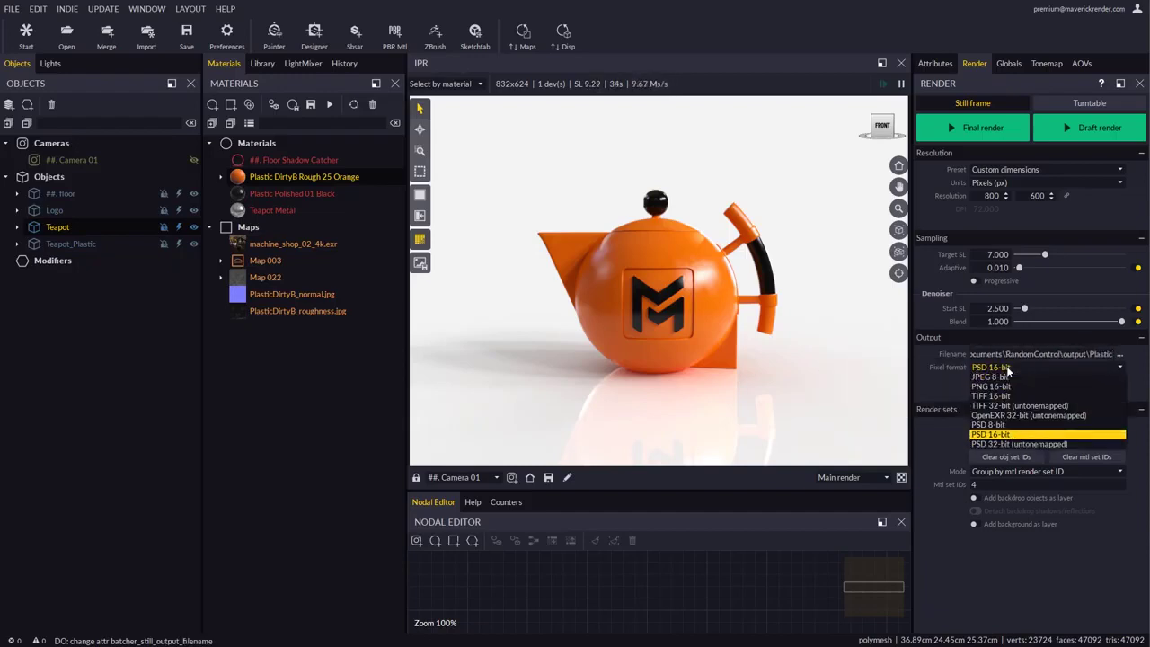
left_click(991, 386)
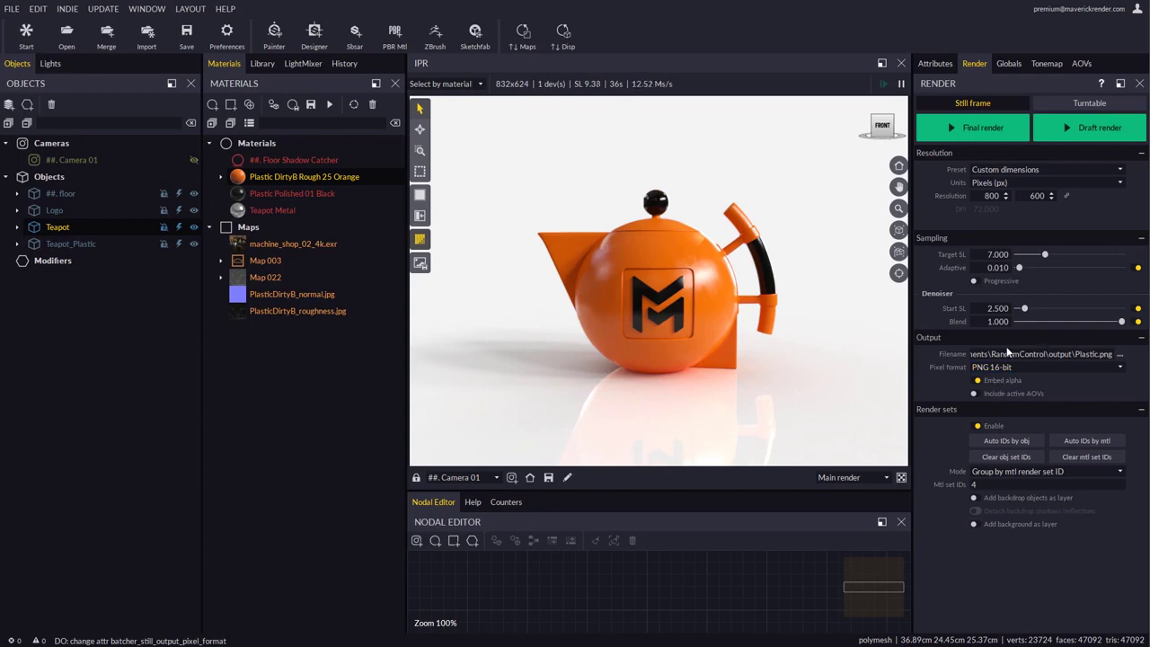
left_click(953, 127)
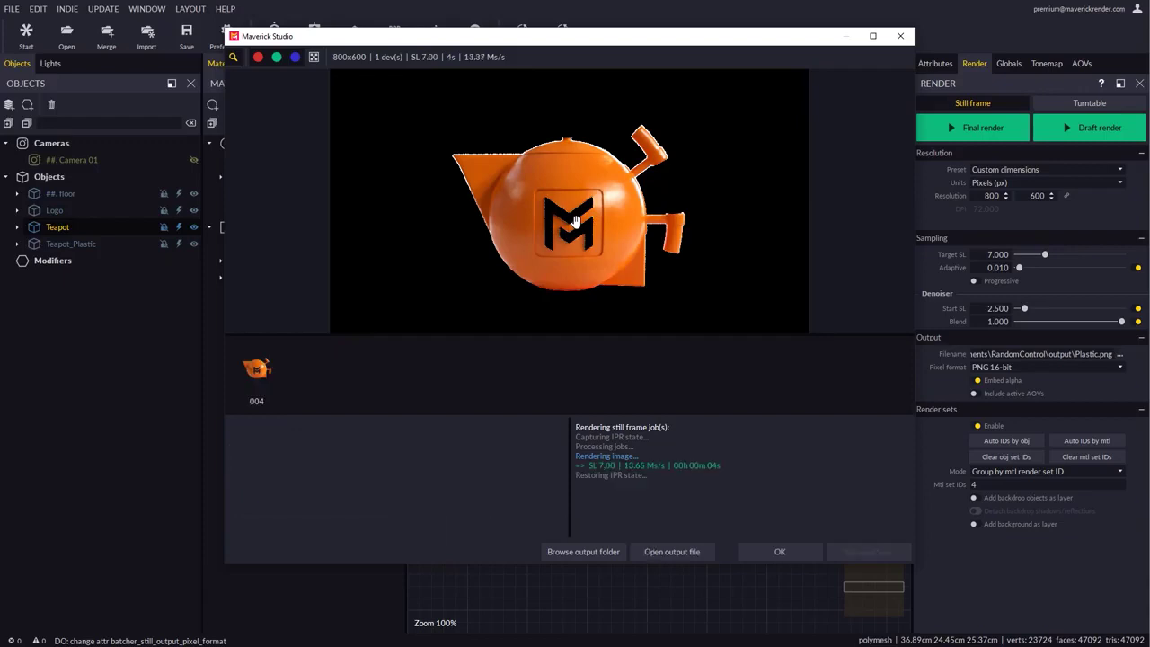
left_click(582, 551)
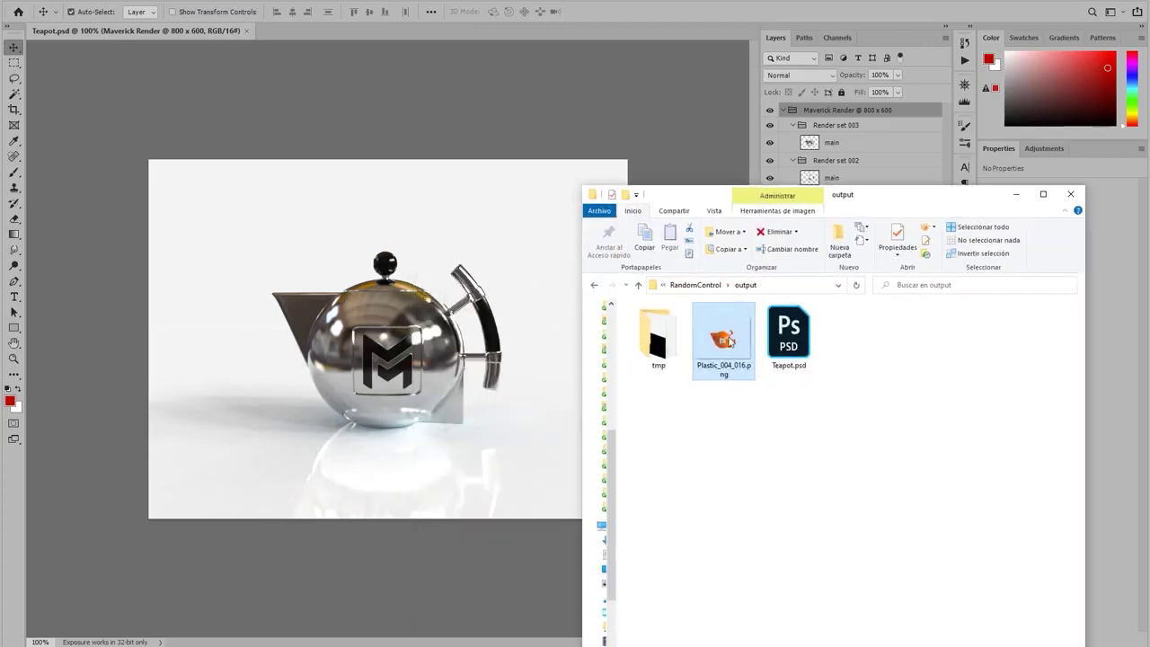
Step: Place Plastic_004_016.png over Teapot.psd and toggle its visibility to compare the orange teapot
left_click_drag(729, 340, 386, 342)
left_click(607, 11)
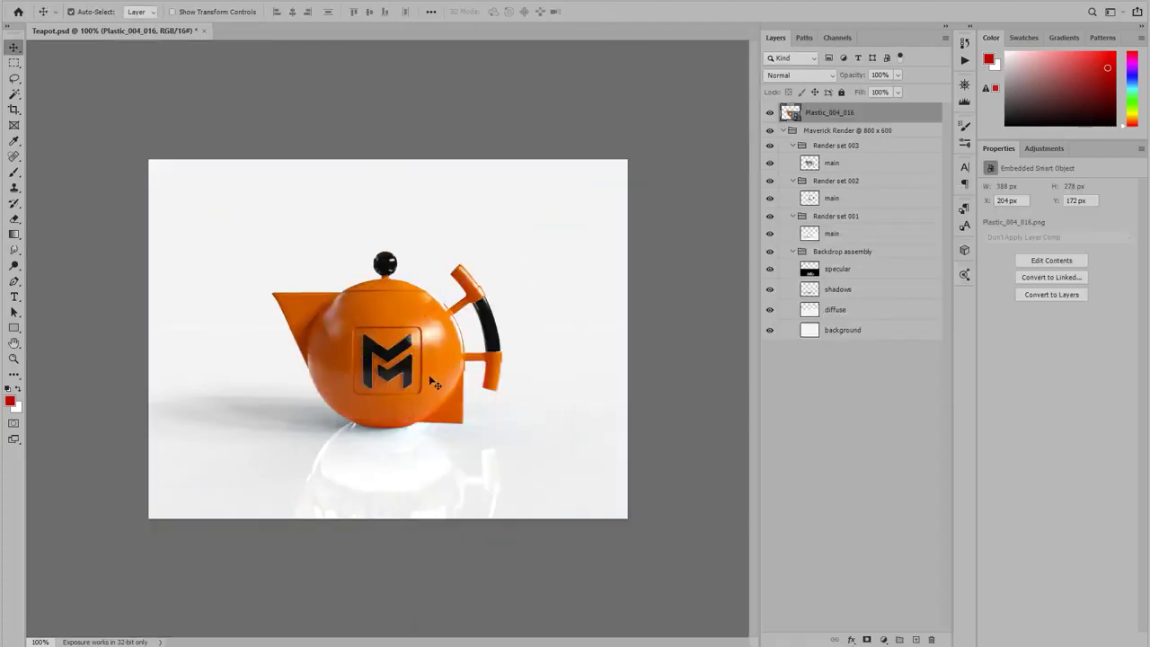
left_click(769, 112)
left_click(770, 112)
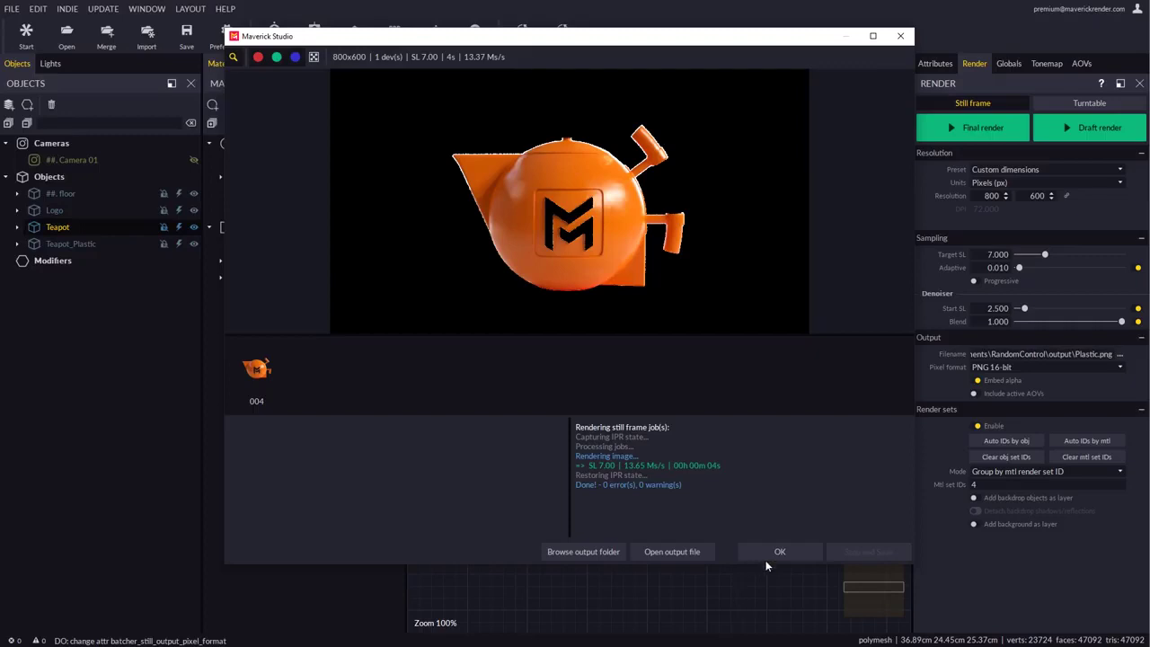
Step: Dismiss the render-finished window to return to the orange teapot scene
left_click(767, 552)
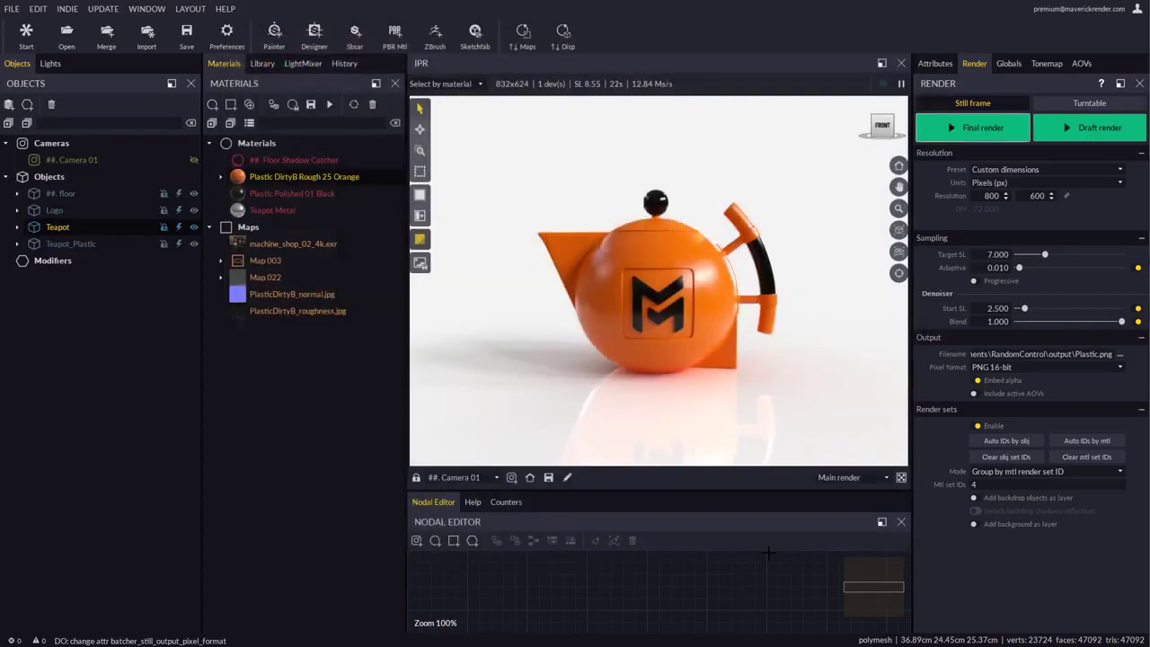